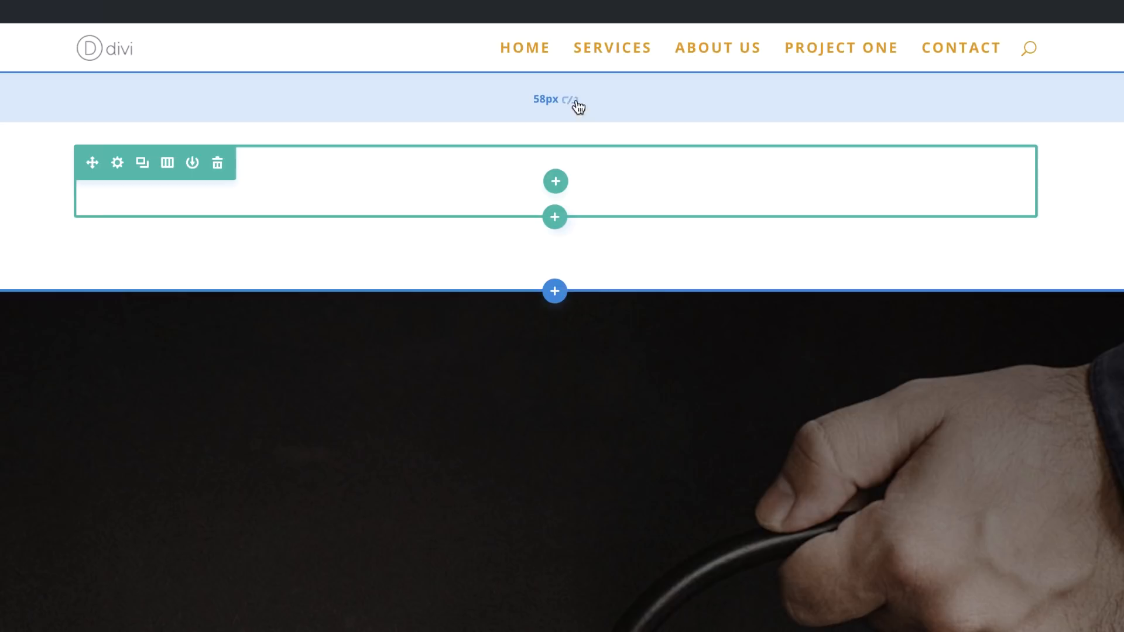
Step: Drag the first section's padding to 50px on top and nearly zero at the bottom
left_click(570, 104)
left_click_drag(471, 78, 478, 117)
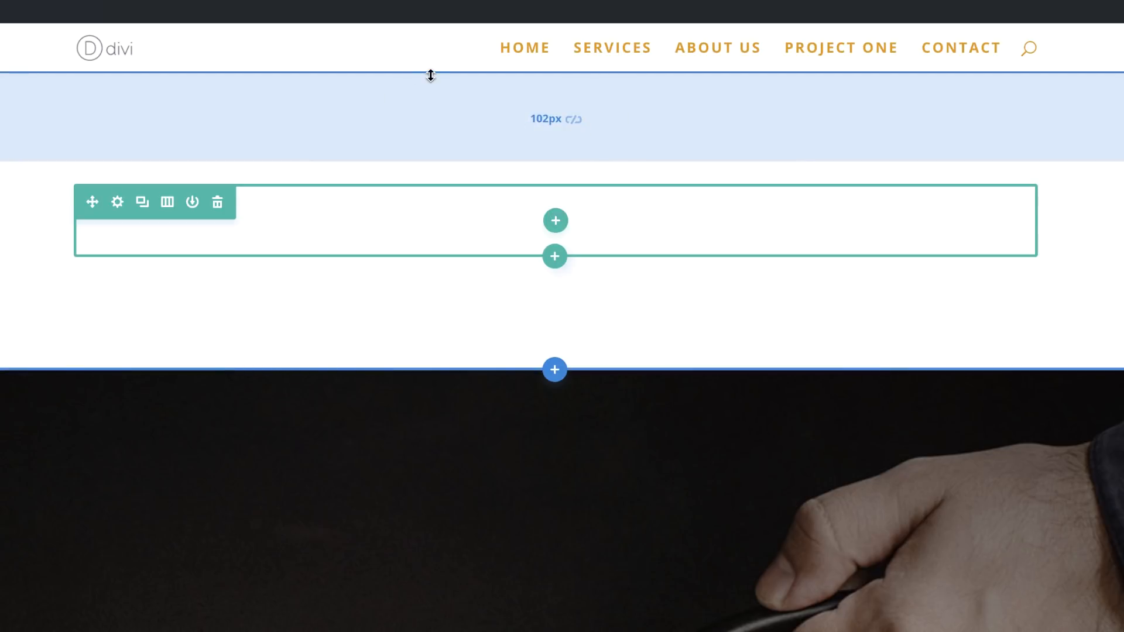
left_click_drag(430, 70, 434, 33)
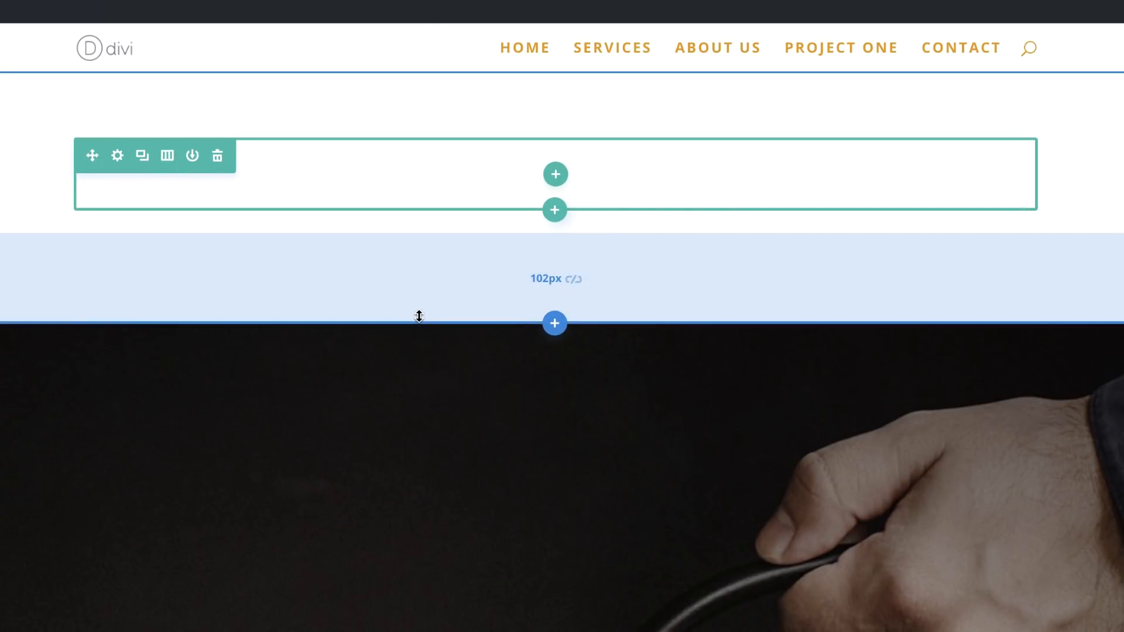
left_click_drag(419, 316, 425, 237)
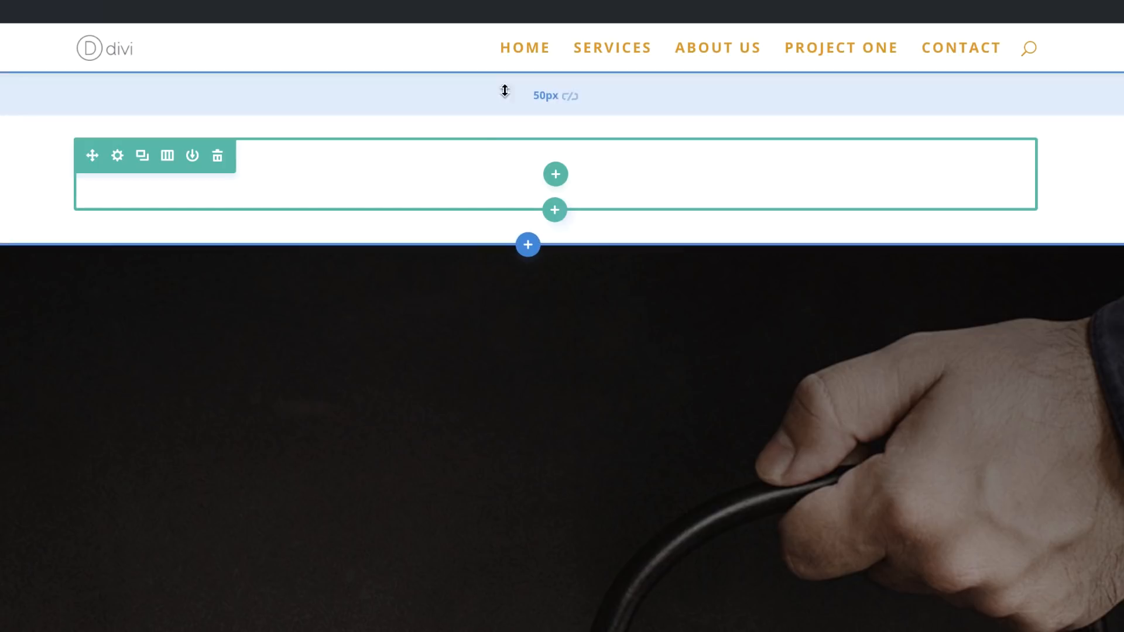
left_click(571, 99)
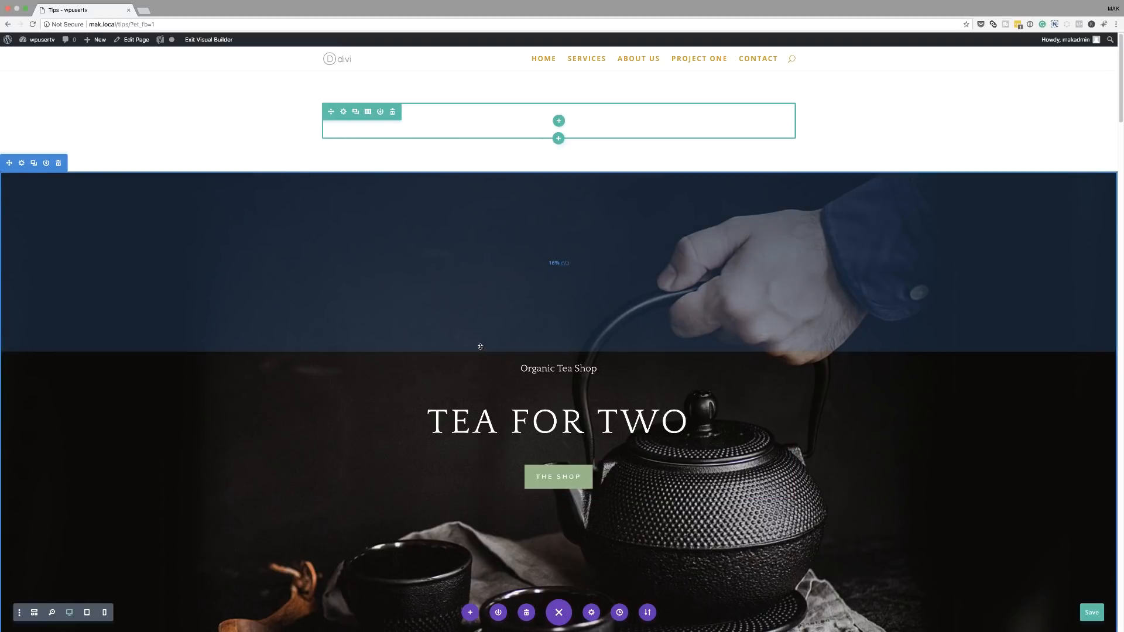
scroll(483, 378, "down", 2)
scroll(489, 395, "down", 3)
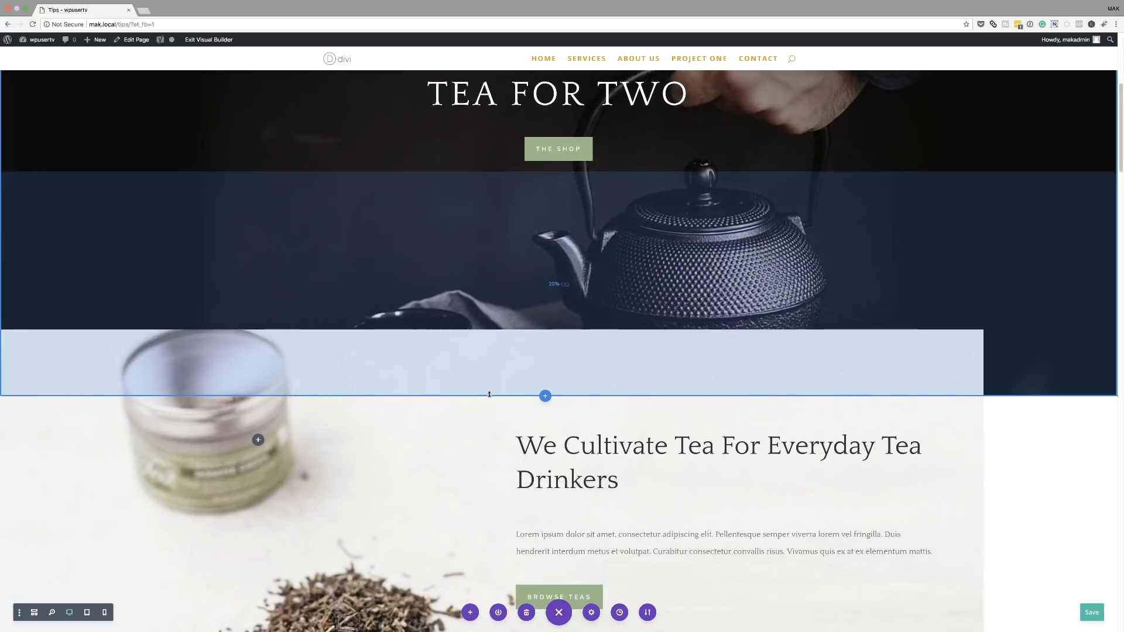
scroll(489, 394, "down", 2)
scroll(489, 395, "down", 5)
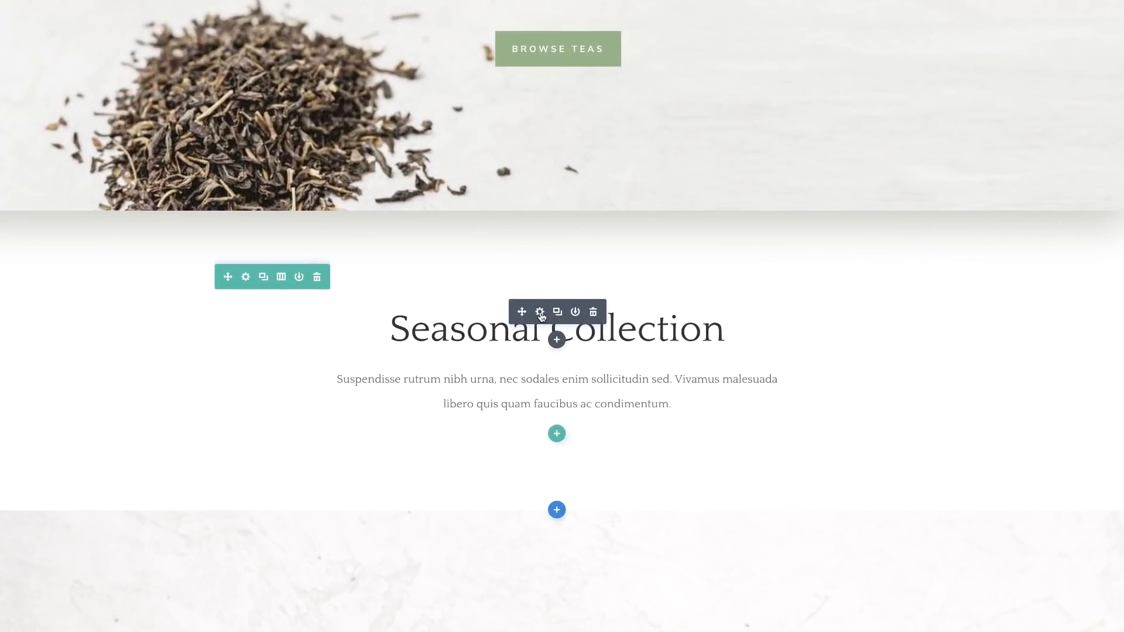
Step: Confirm Seasonal Collection is a Heading 2 and move to the module's design settings
left_click(541, 313)
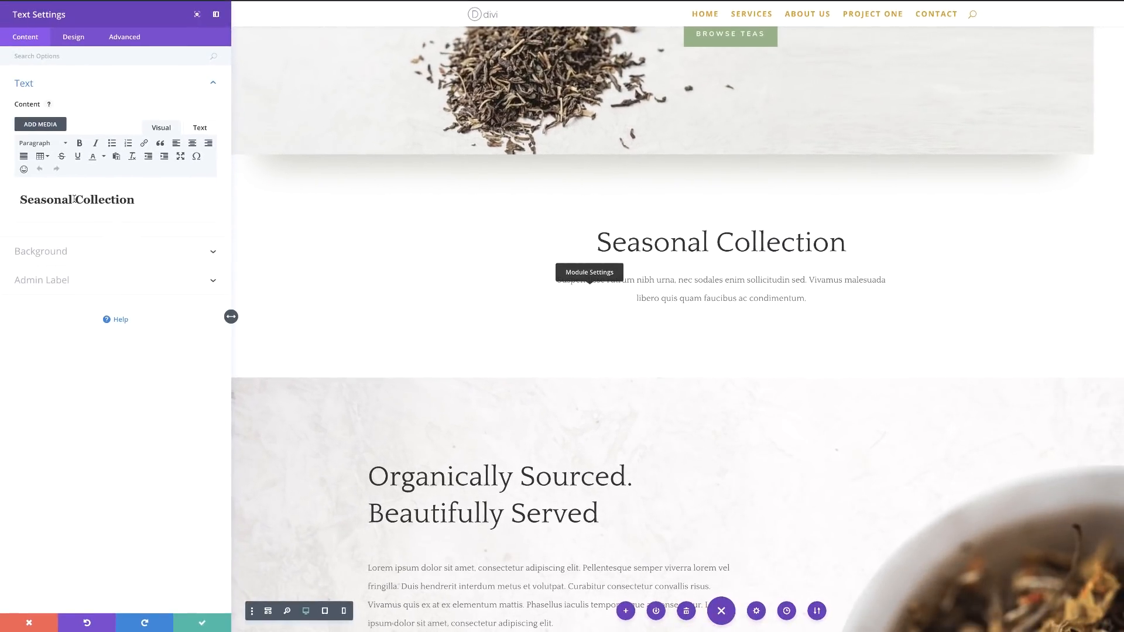
left_click(75, 199)
left_click(74, 37)
Step: Style the H2 heading as Lato, Light, uppercase, 7px letter spacing and 55px size
left_click(37, 114)
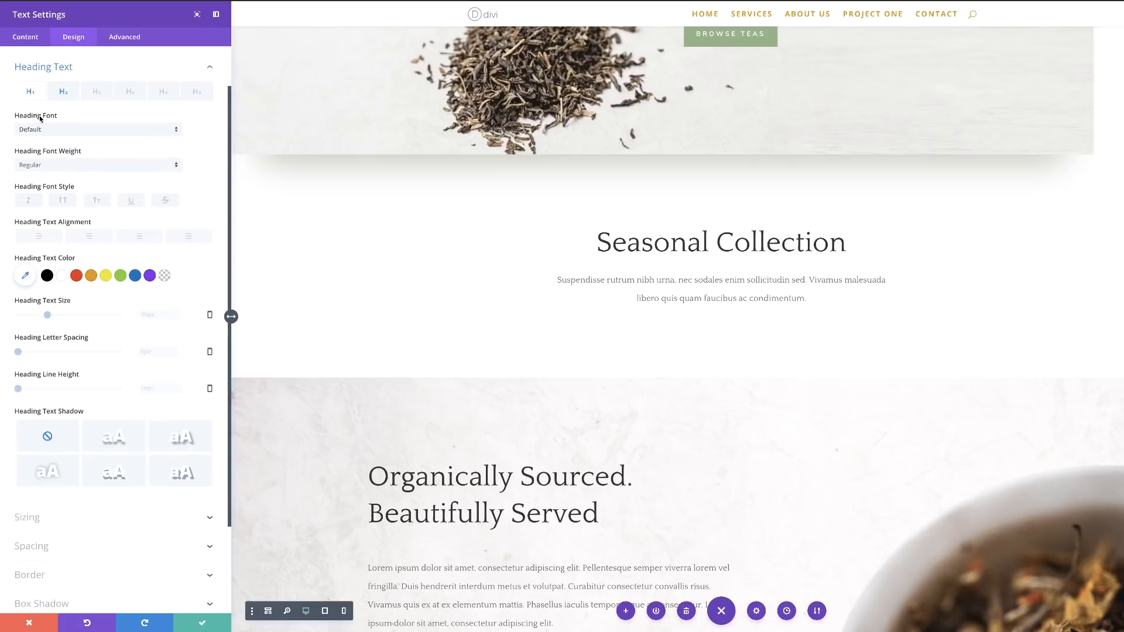
left_click(64, 92)
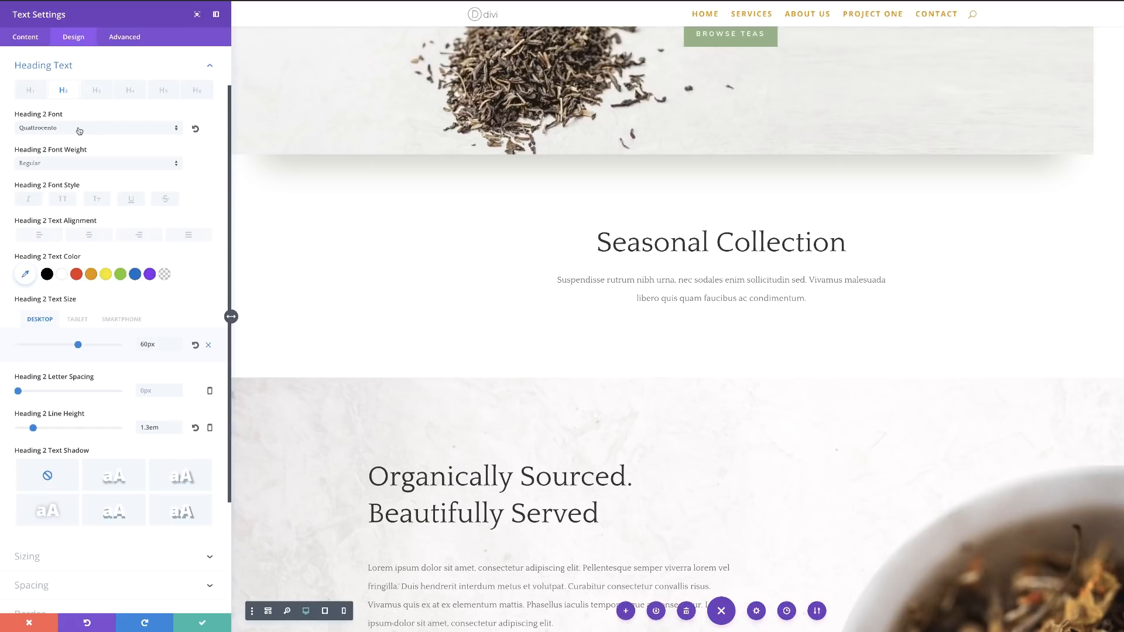
left_click(79, 130)
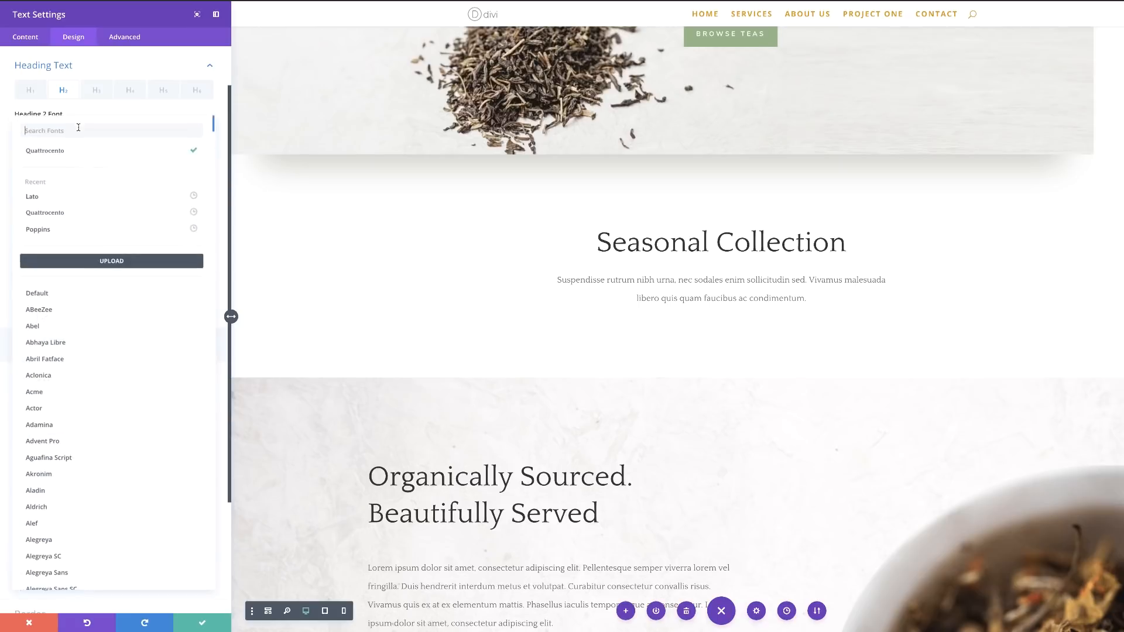
left_click(39, 202)
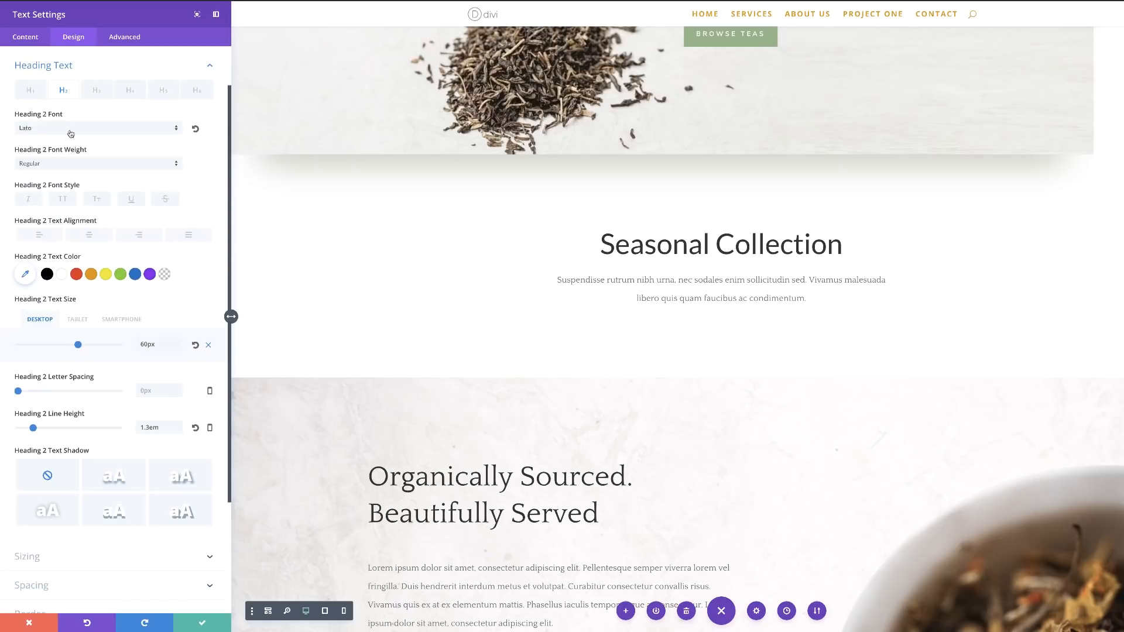
left_click(58, 165)
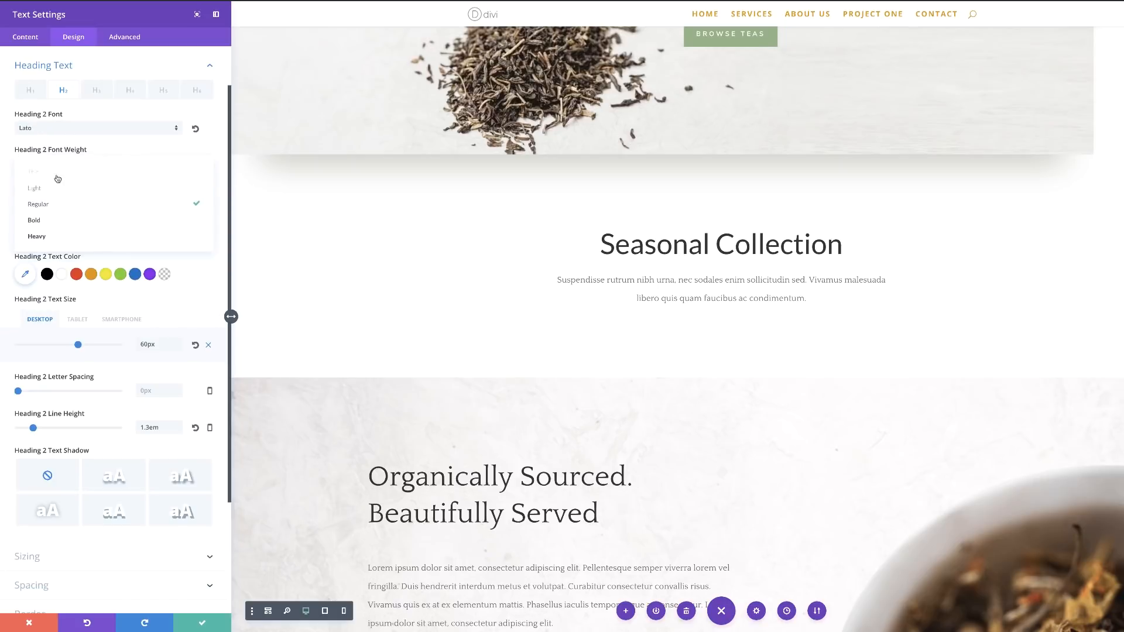
left_click(51, 190)
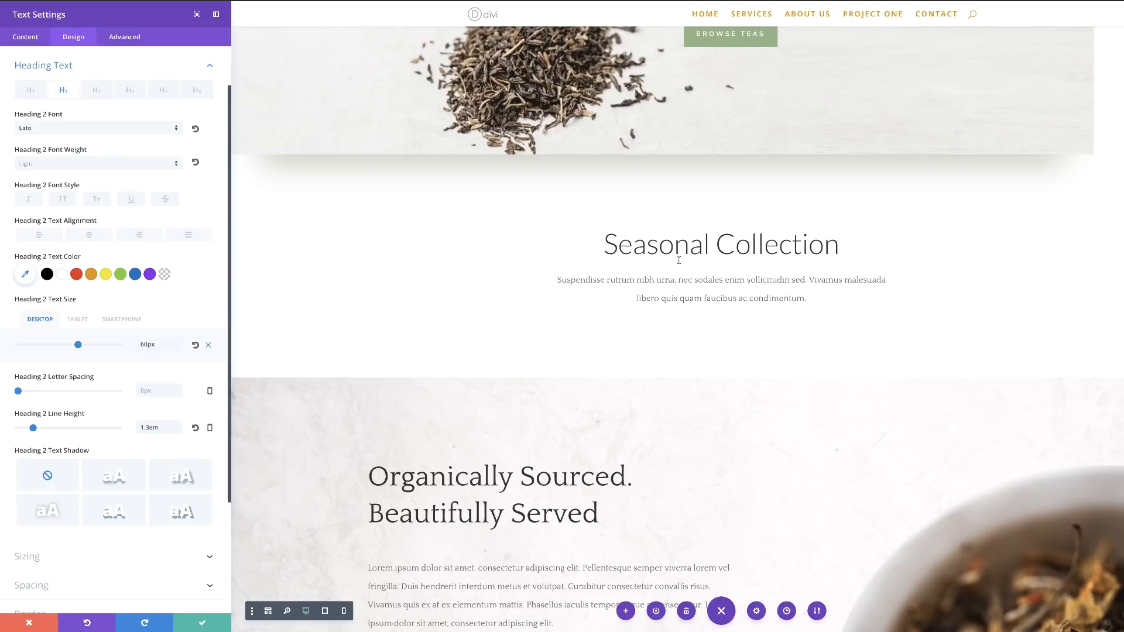
left_click(63, 200)
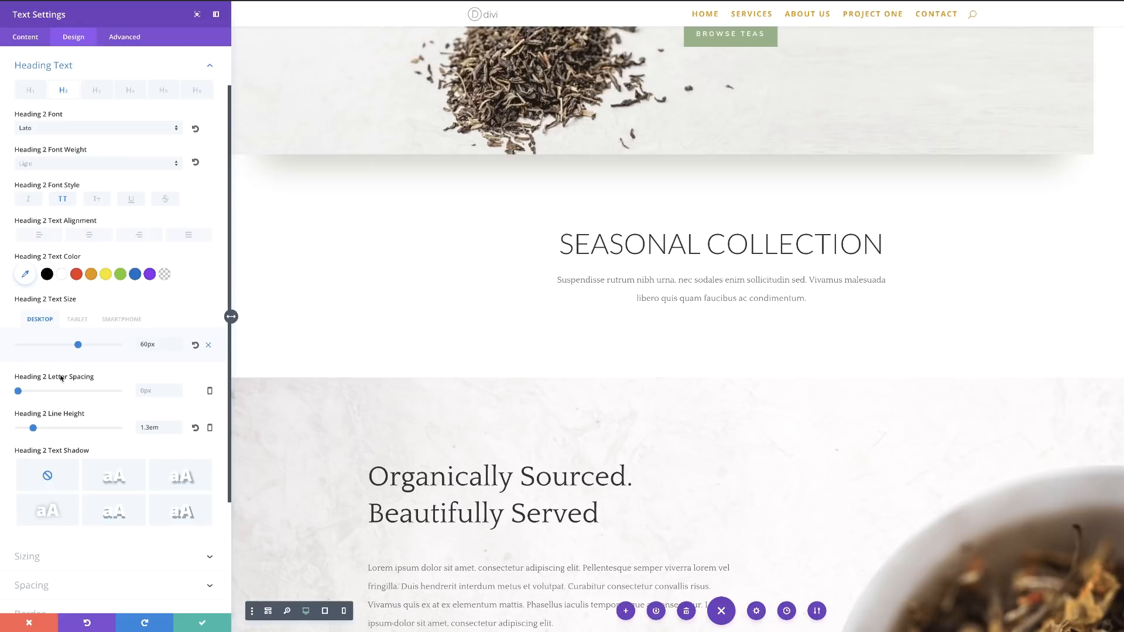
left_click_drag(18, 391, 25, 392)
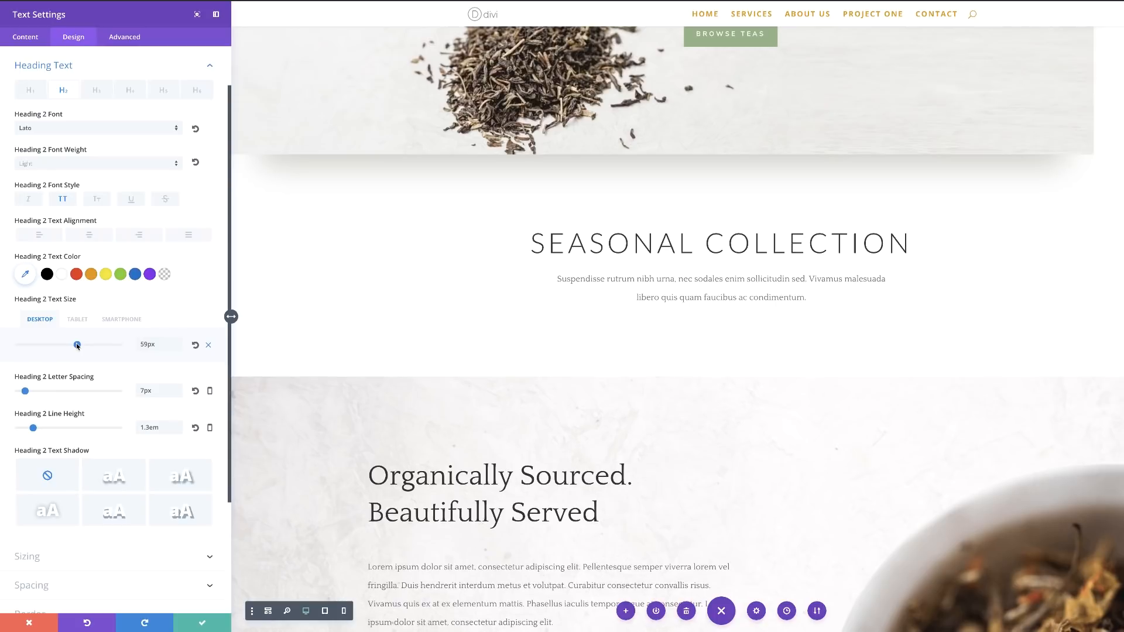
left_click_drag(78, 345, 73, 346)
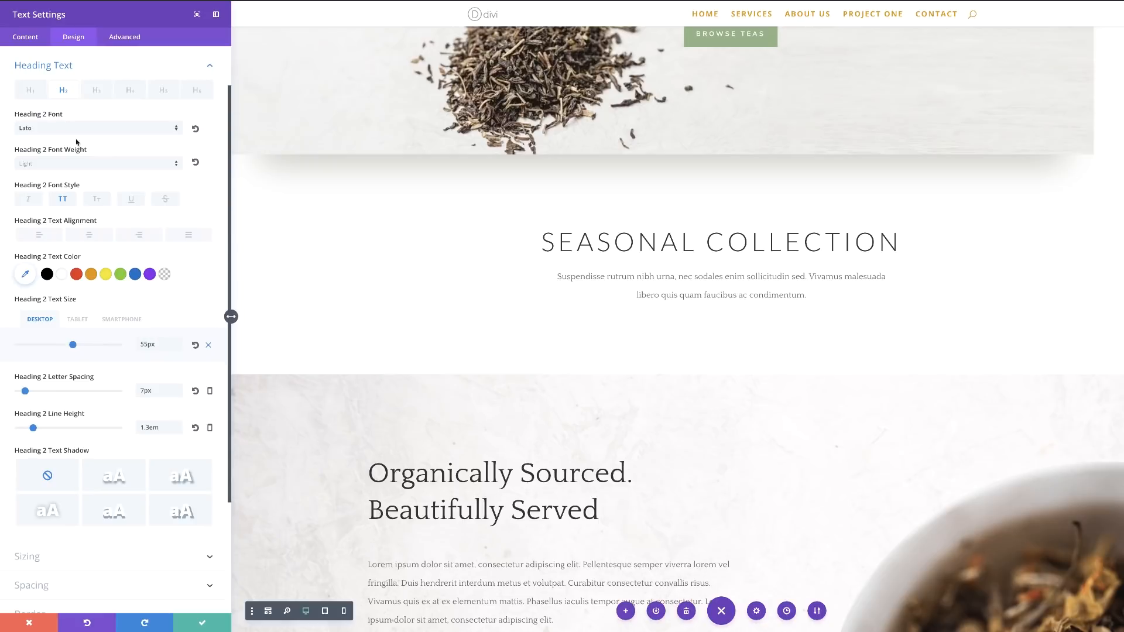
Step: Copy the Seasonal Collection heading text styles and paste them onto the New Arrivals module
right_click(47, 70)
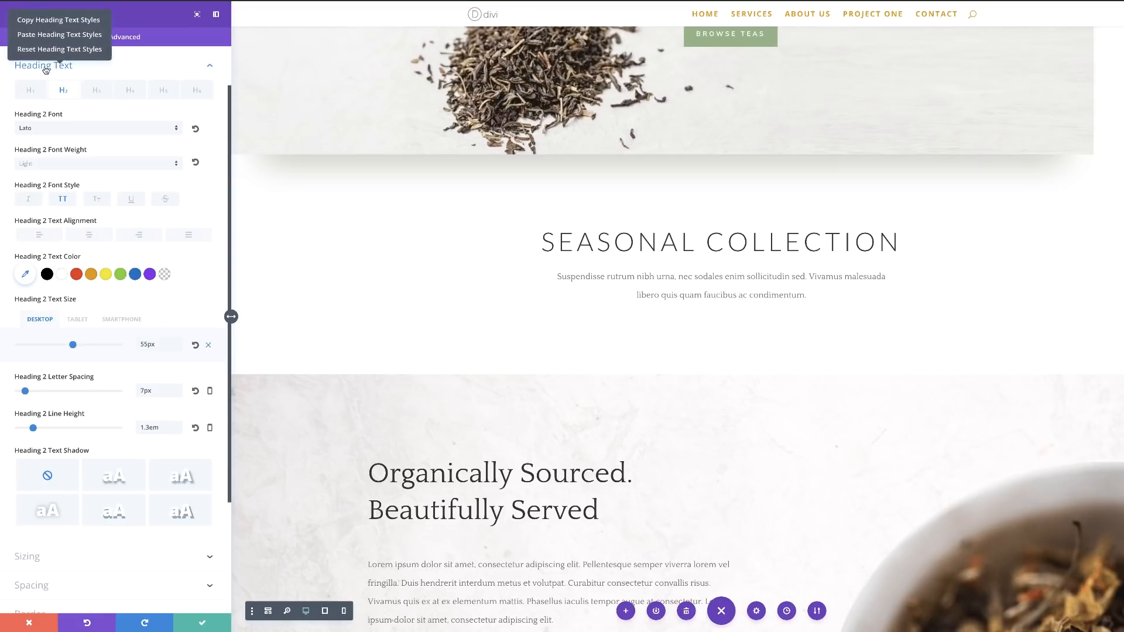
left_click(59, 20)
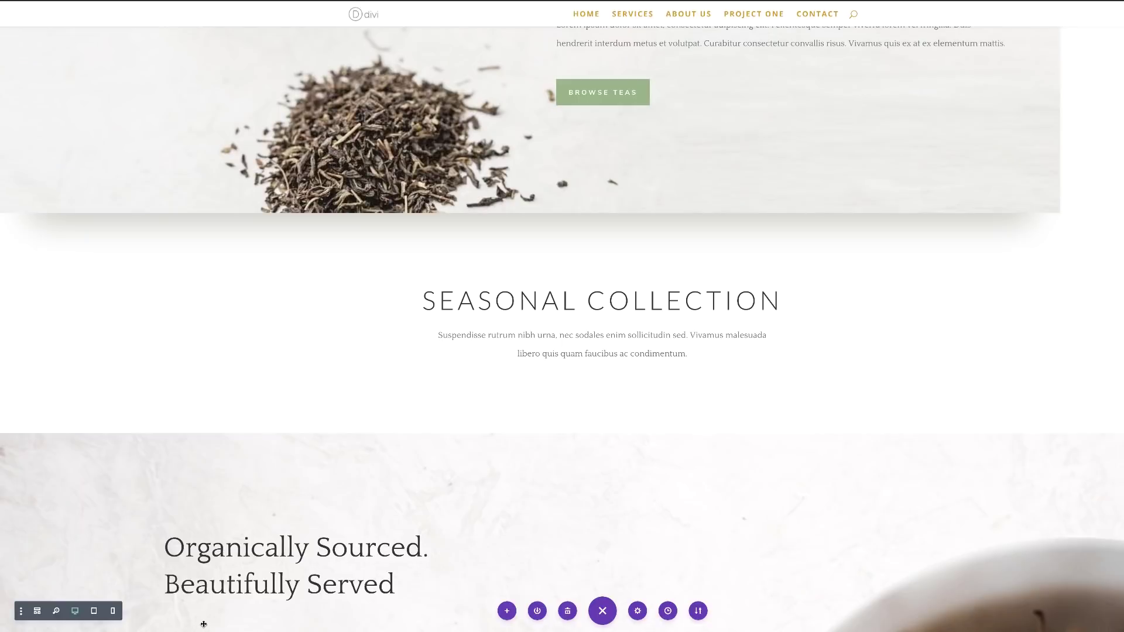
left_click(202, 623)
scroll(374, 434, "down", 3)
scroll(374, 434, "down", 3)
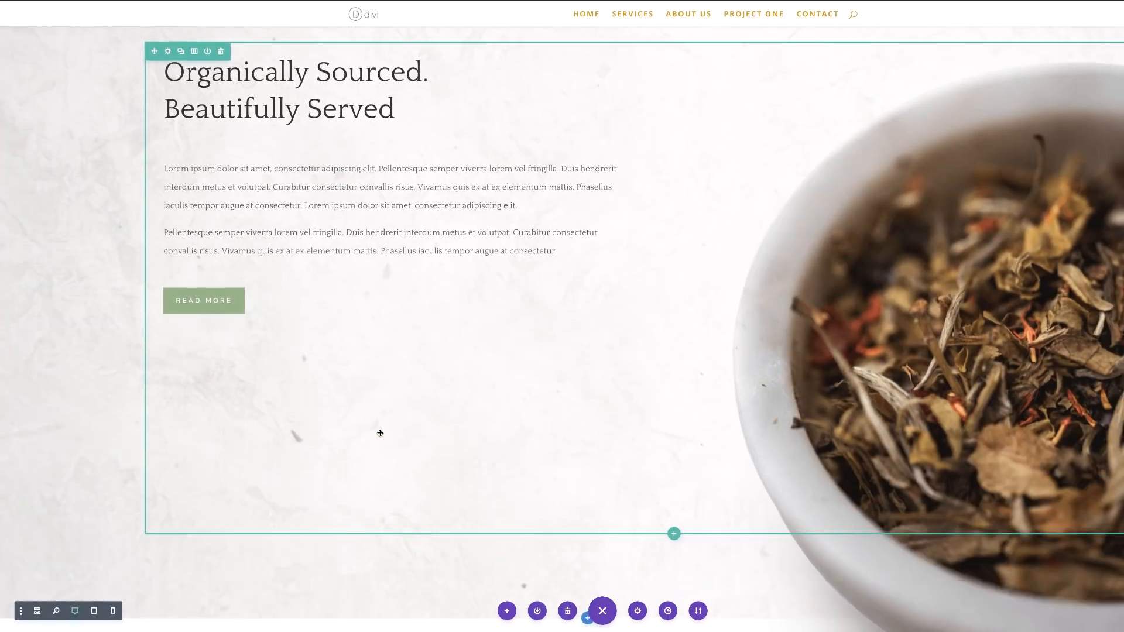
scroll(375, 434, "down", 3)
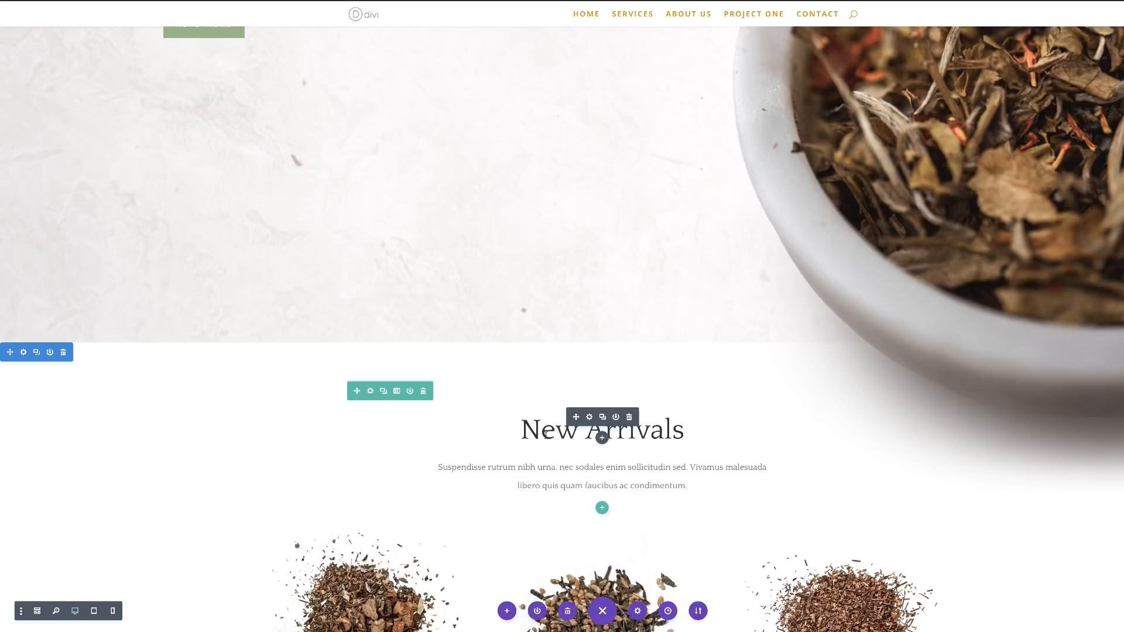
right_click(597, 427)
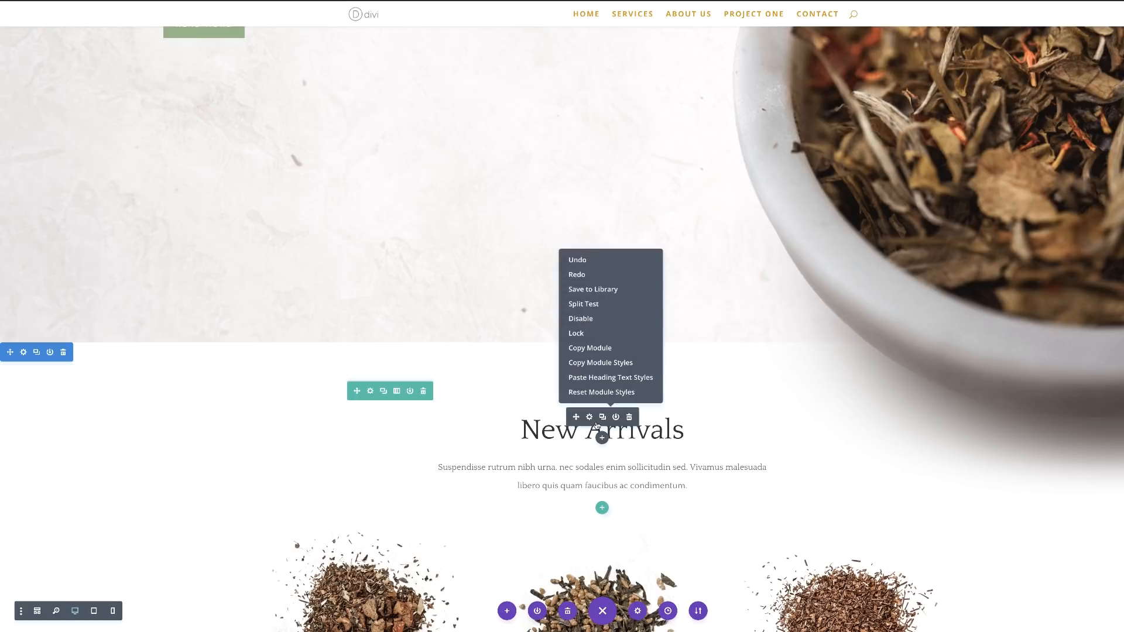
left_click(624, 375)
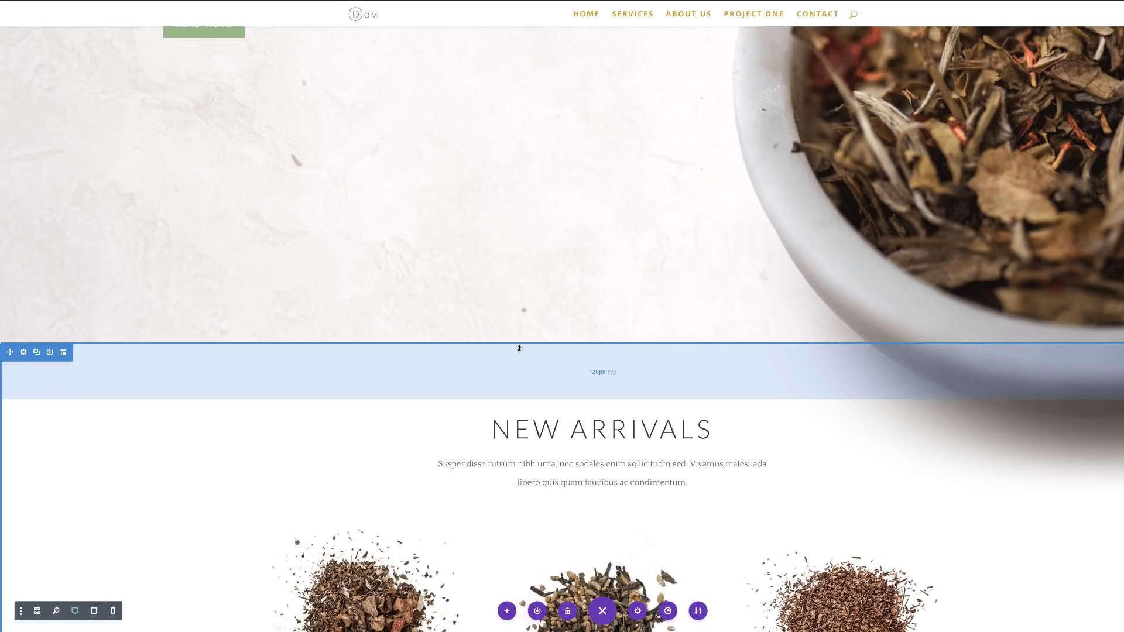
scroll(553, 372, "up", 3)
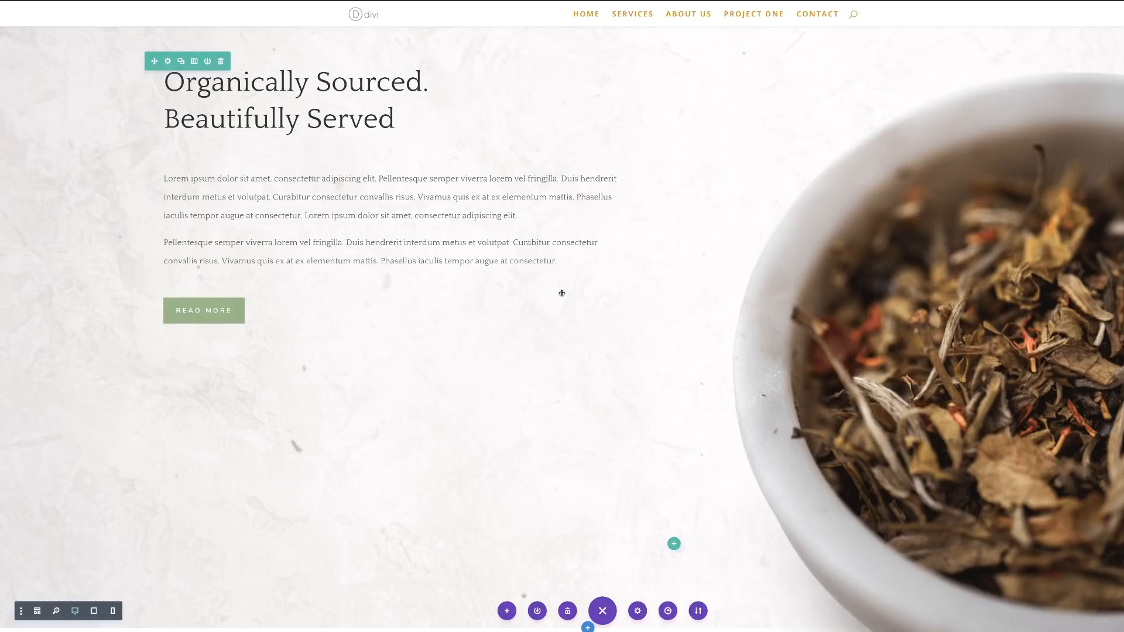
scroll(351, 354, "up", 1)
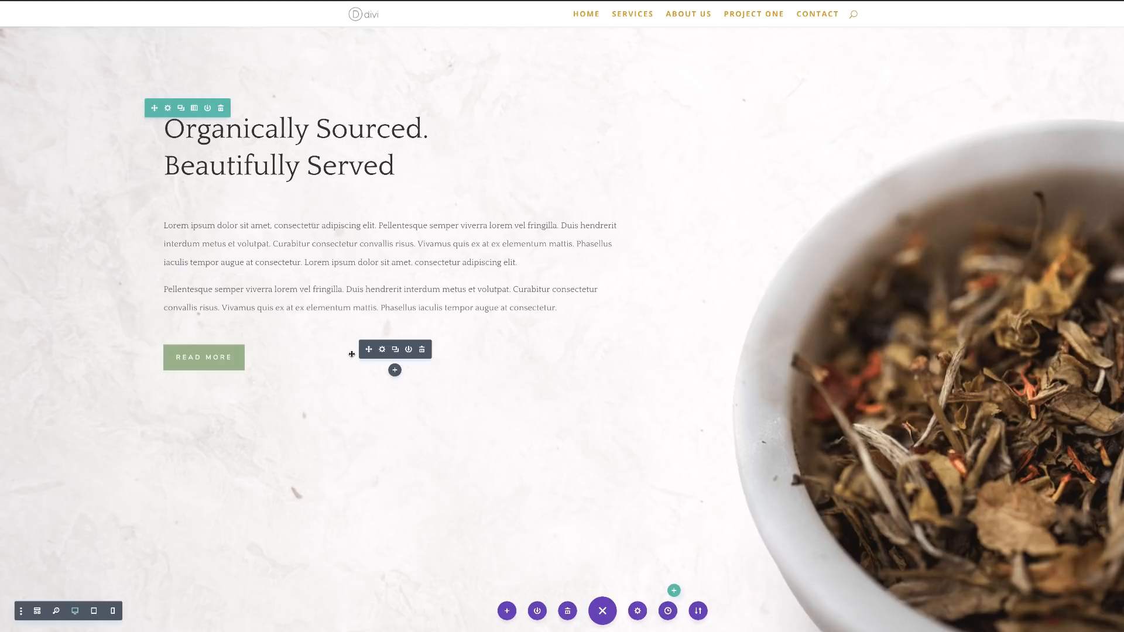
Step: Move the module into the tea row's right column and reach the We Cultivate Tea spacing settings
left_click_drag(384, 359, 533, 319)
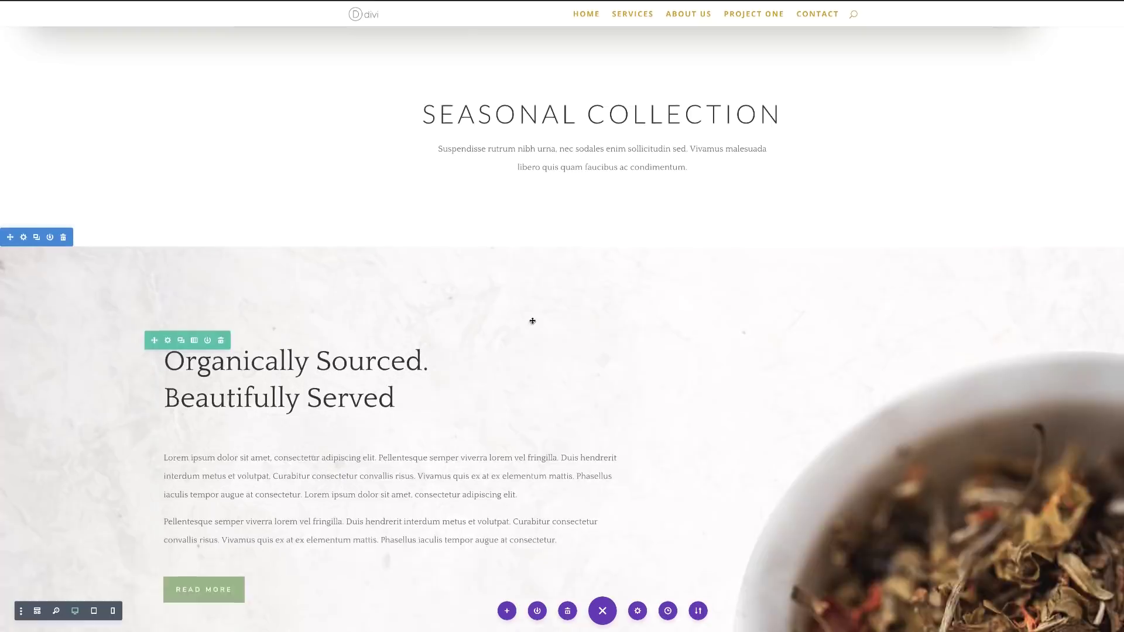
scroll(533, 320, "up", 10)
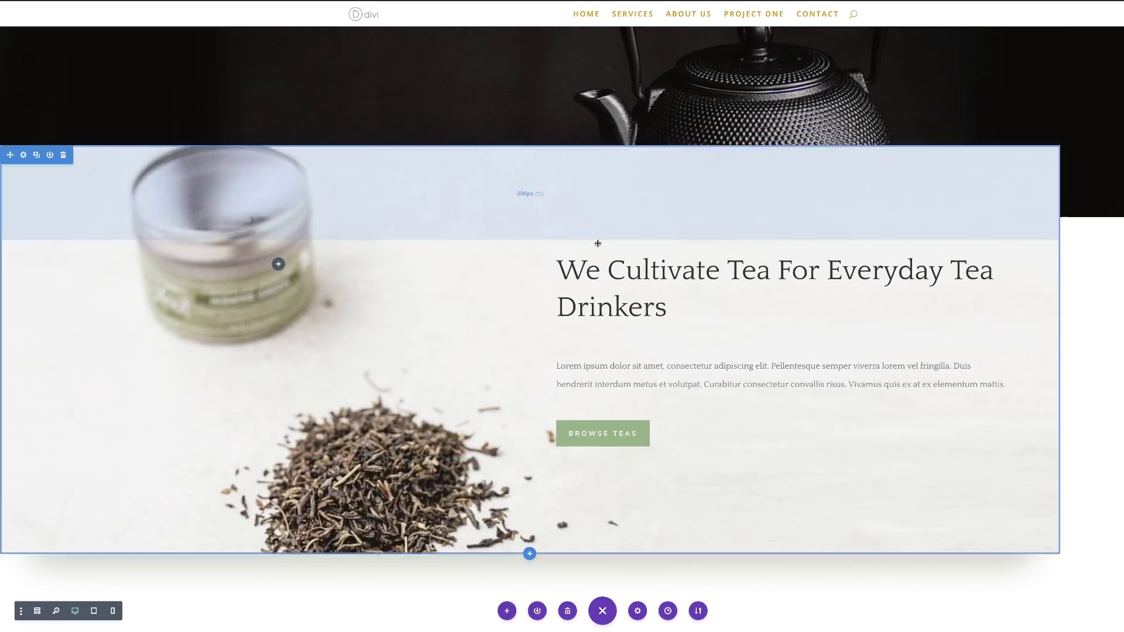
left_click_drag(537, 319, 769, 263)
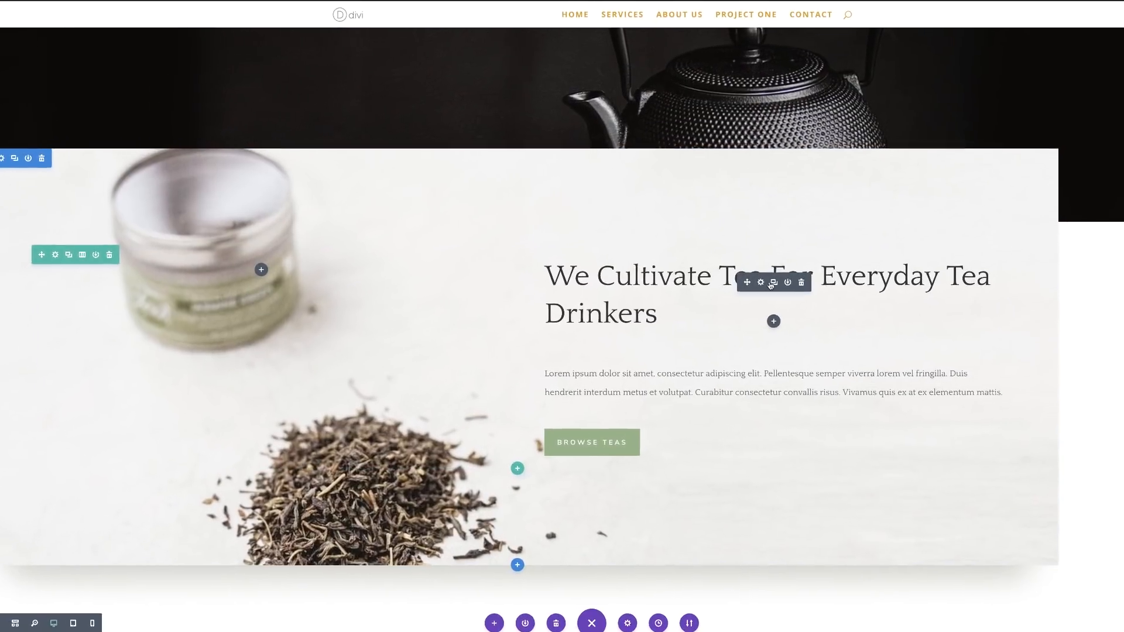
left_click(730, 306)
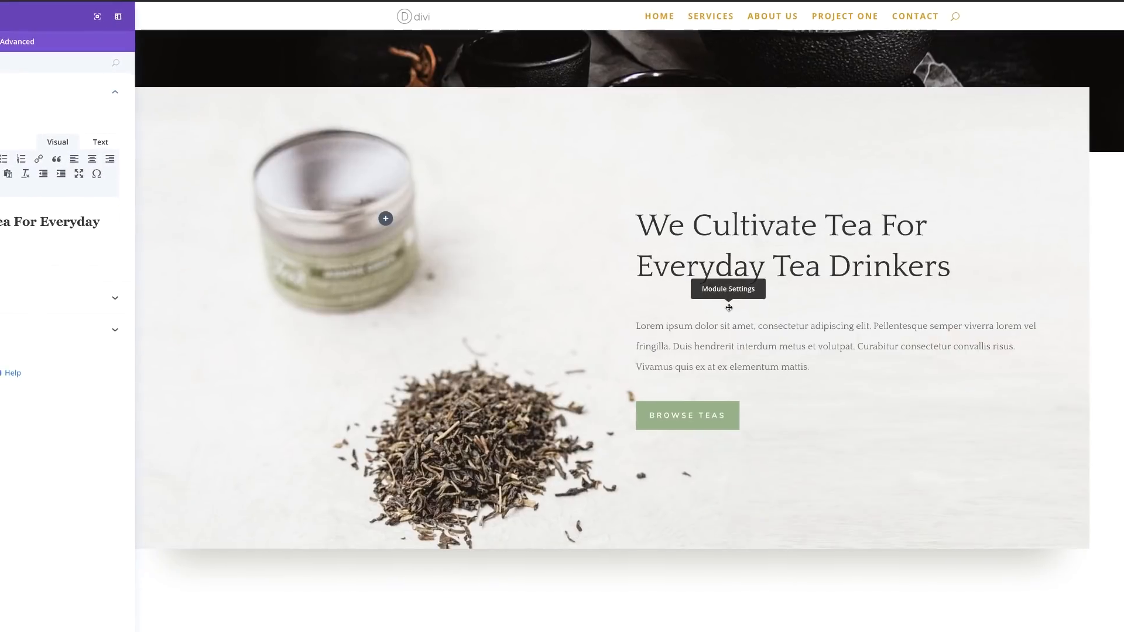
left_click(71, 38)
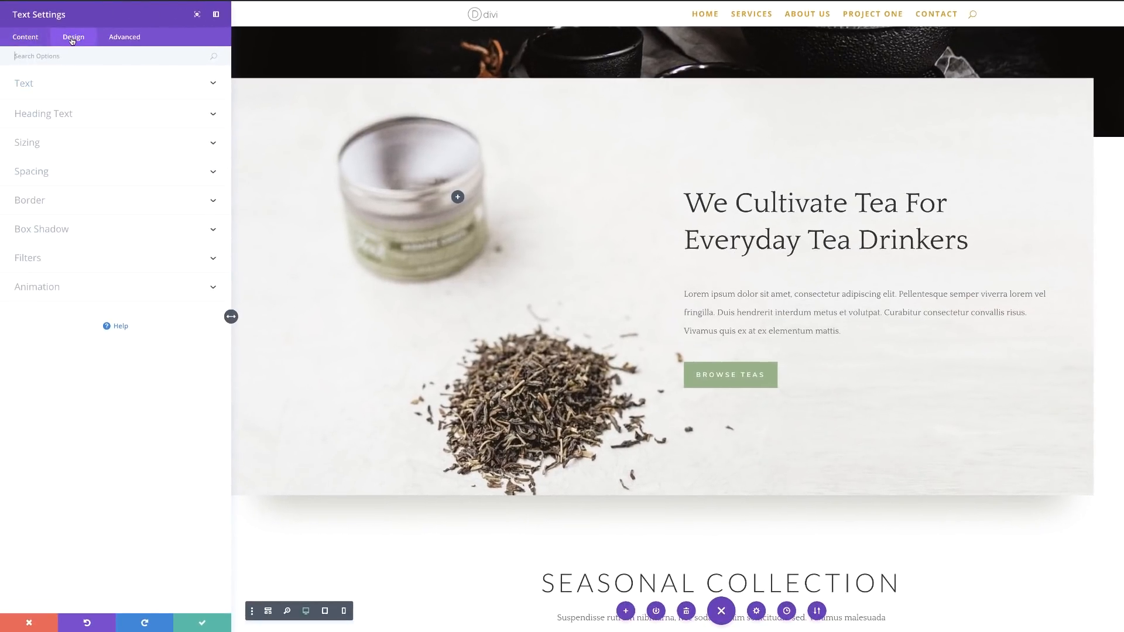
left_click(51, 175)
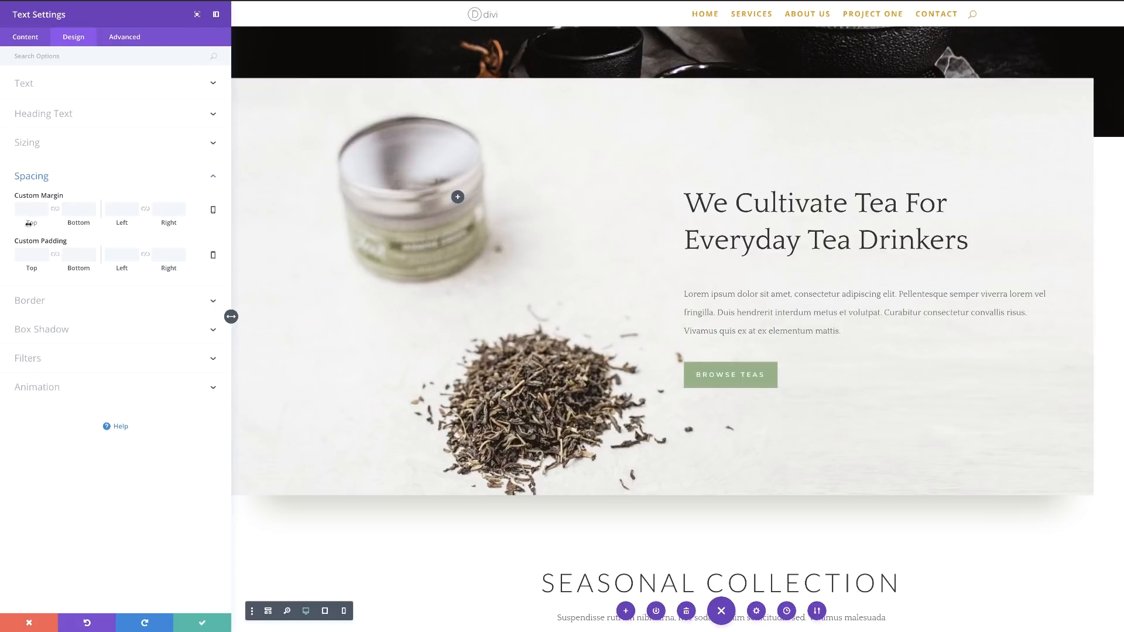
Step: Clear the heading's top padding and give it linked 17px top and bottom margins
mouse_move(34, 224)
left_mouse_down()
mouse_move(90, 227)
mouse_move(34, 226)
left_mouse_up()
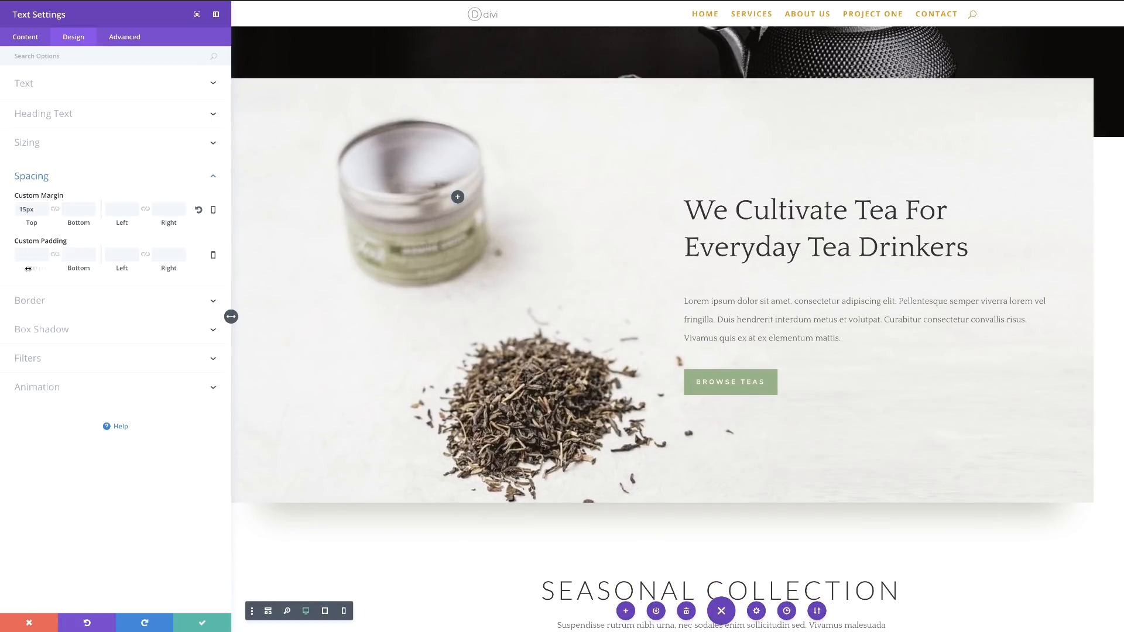
mouse_move(28, 270)
left_mouse_down()
mouse_move(97, 272)
mouse_move(21, 270)
left_mouse_up()
double_click(28, 254)
key("BackSpace")
key("BackSpace")
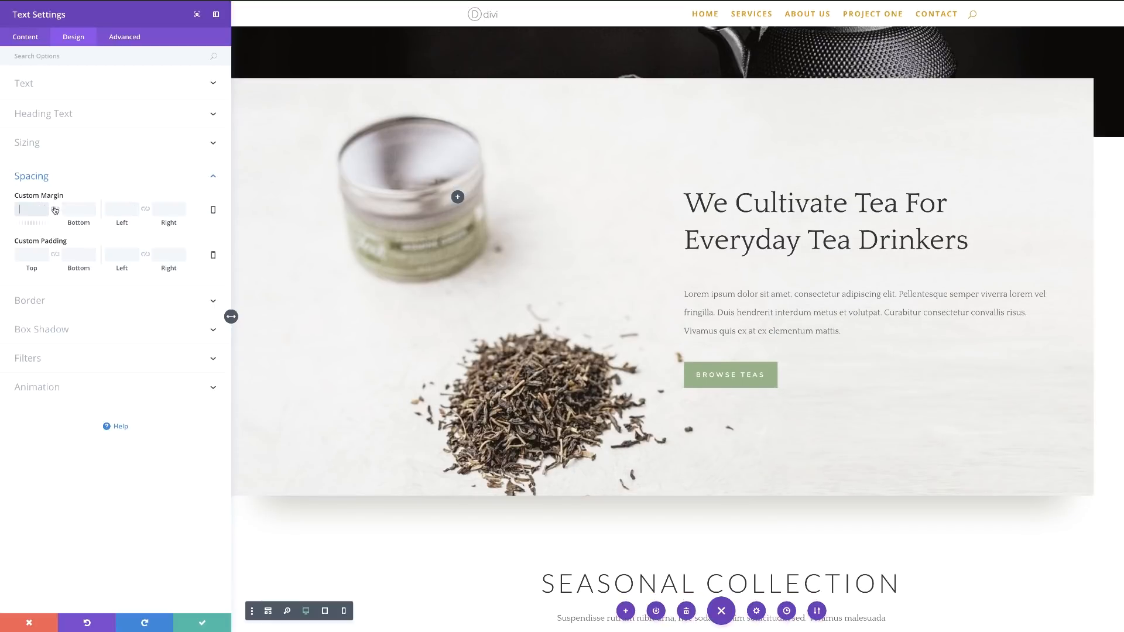
left_click(55, 210)
mouse_move(29, 223)
left_mouse_down()
mouse_move(48, 227)
mouse_move(35, 230)
left_mouse_up()
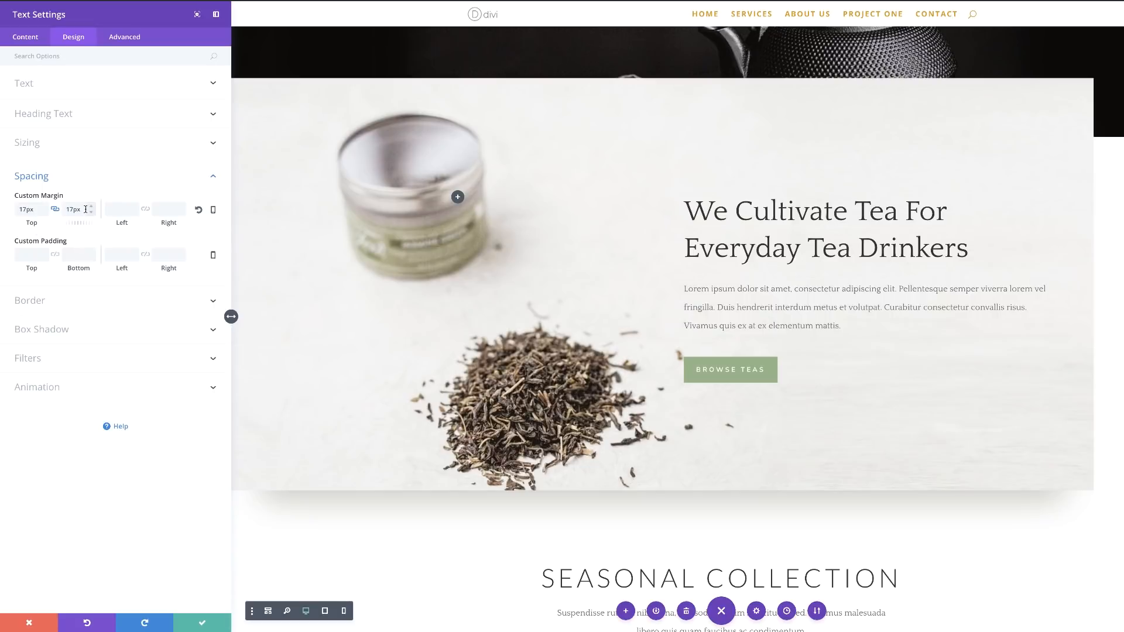
Step: Clear the hero heading's bottom margin and close its settings
double_click(82, 210)
key("BackSpace")
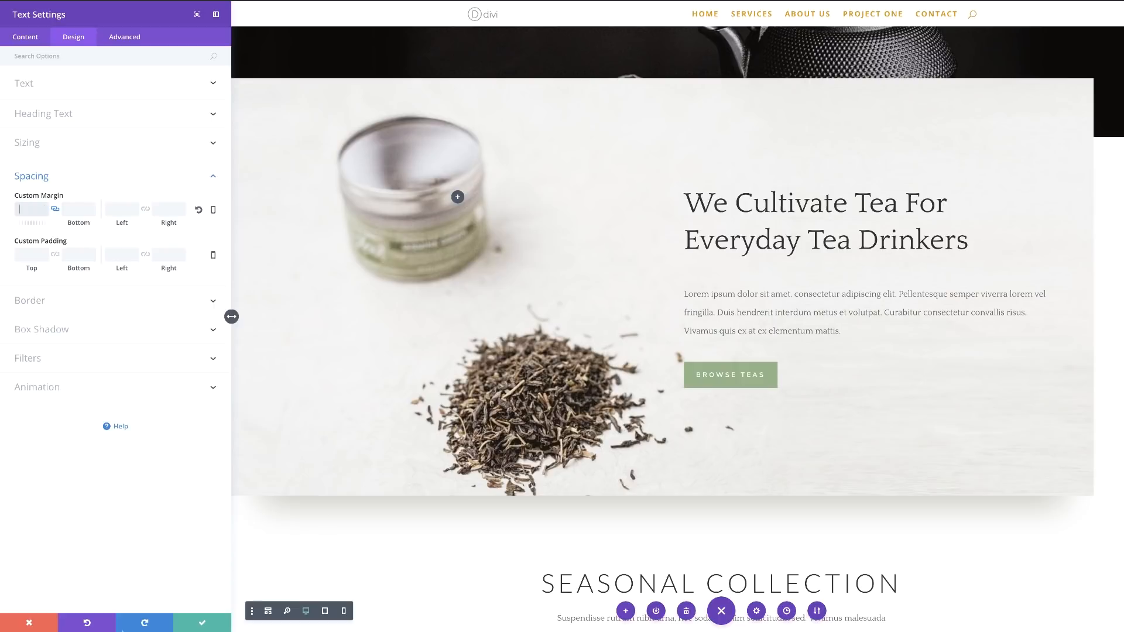
left_click(29, 625)
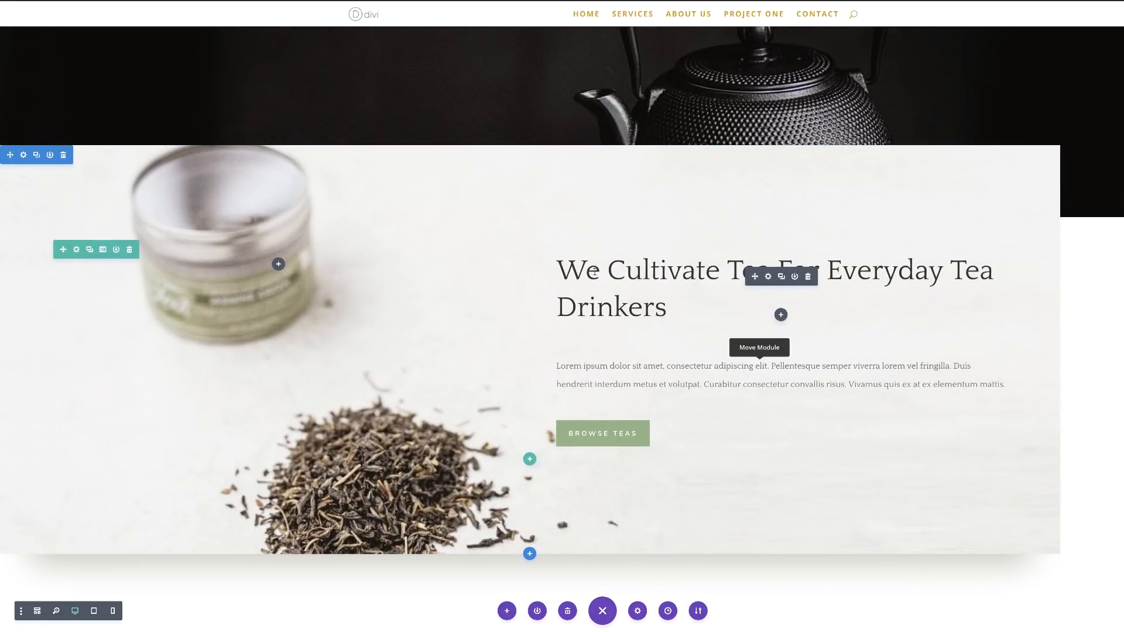
mouse_move(753, 277)
left_mouse_down()
mouse_move(587, 334)
mouse_move(753, 277)
left_mouse_up()
Step: Enable the Hover and Click Mode toolbar icons in Builder Settings and choose Click Mode
left_click(22, 612)
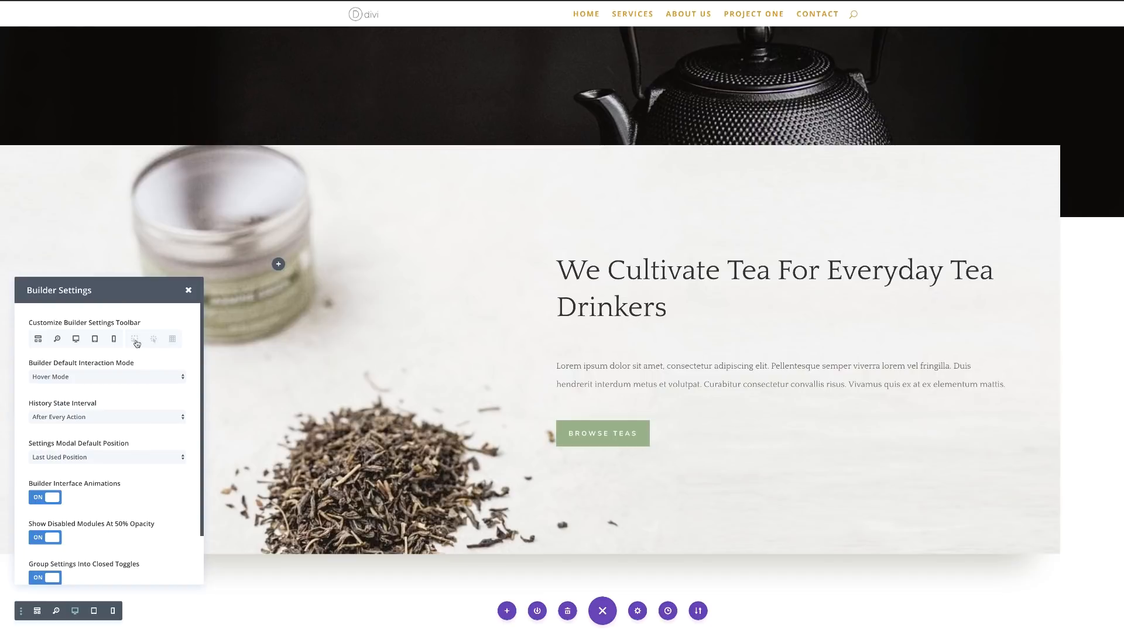
left_click(134, 338)
left_click(154, 339)
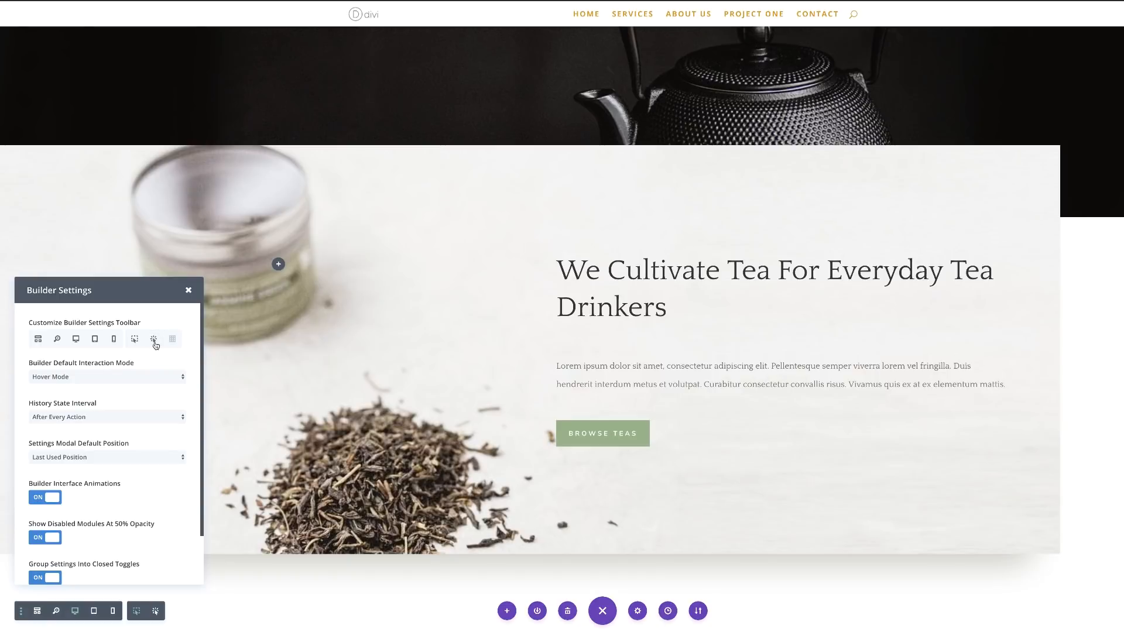
left_click(188, 291)
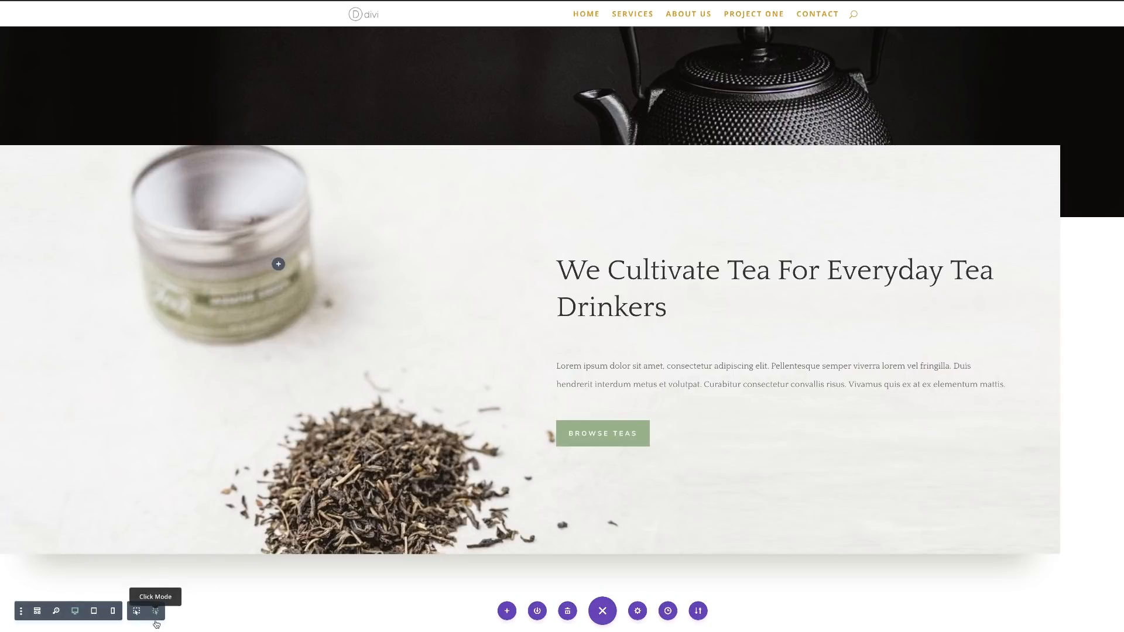
left_click(137, 611)
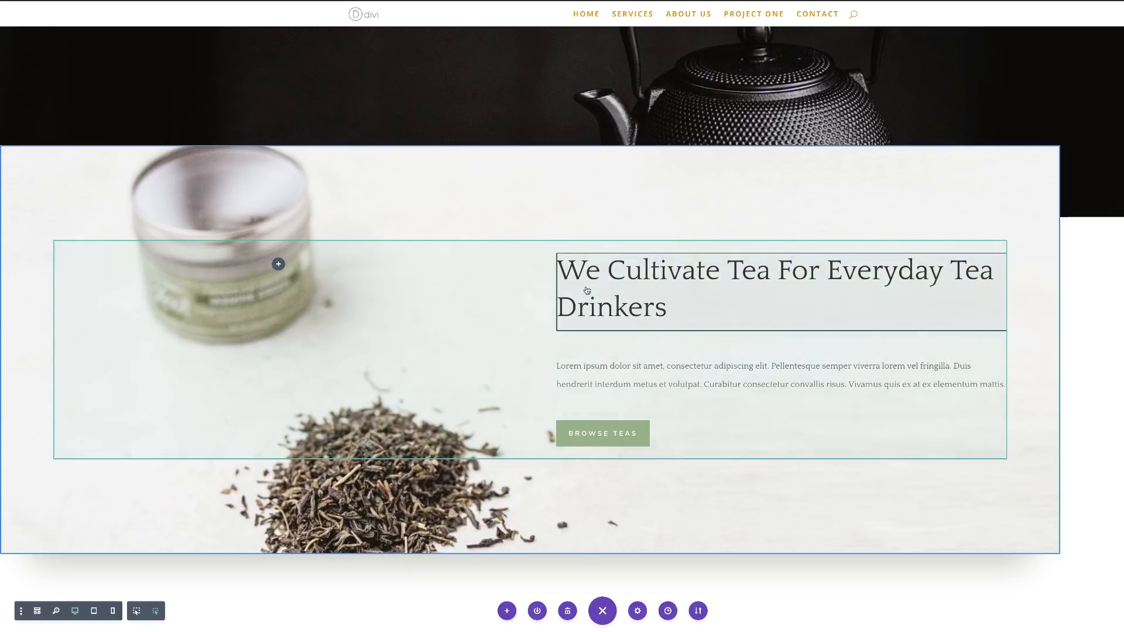
scroll(615, 329, "down", 3)
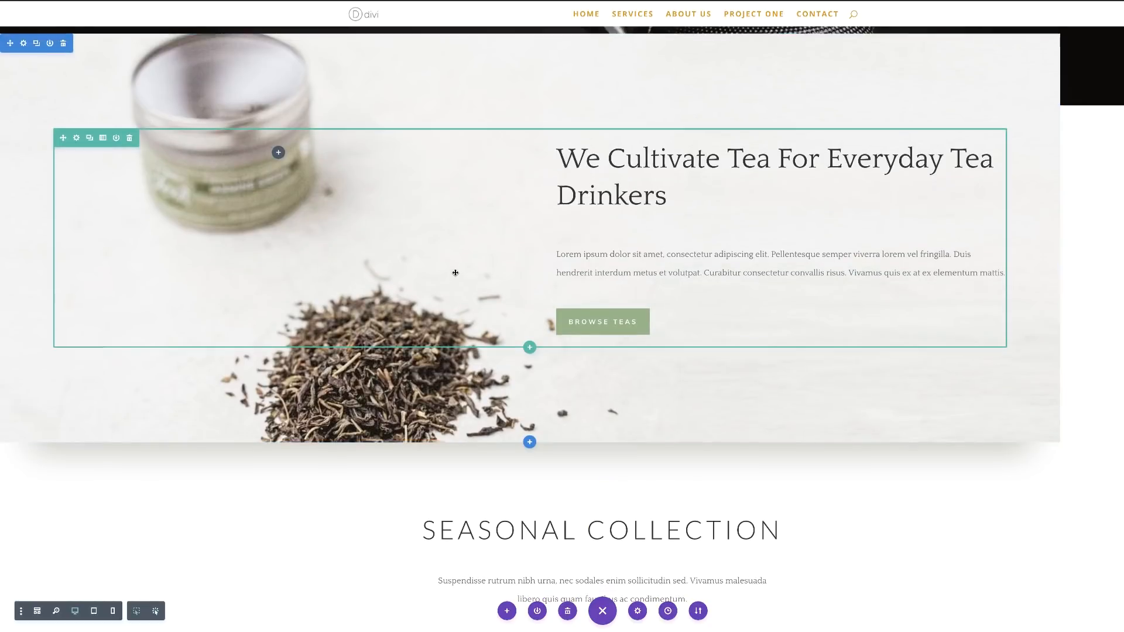
scroll(455, 273, "down", 2)
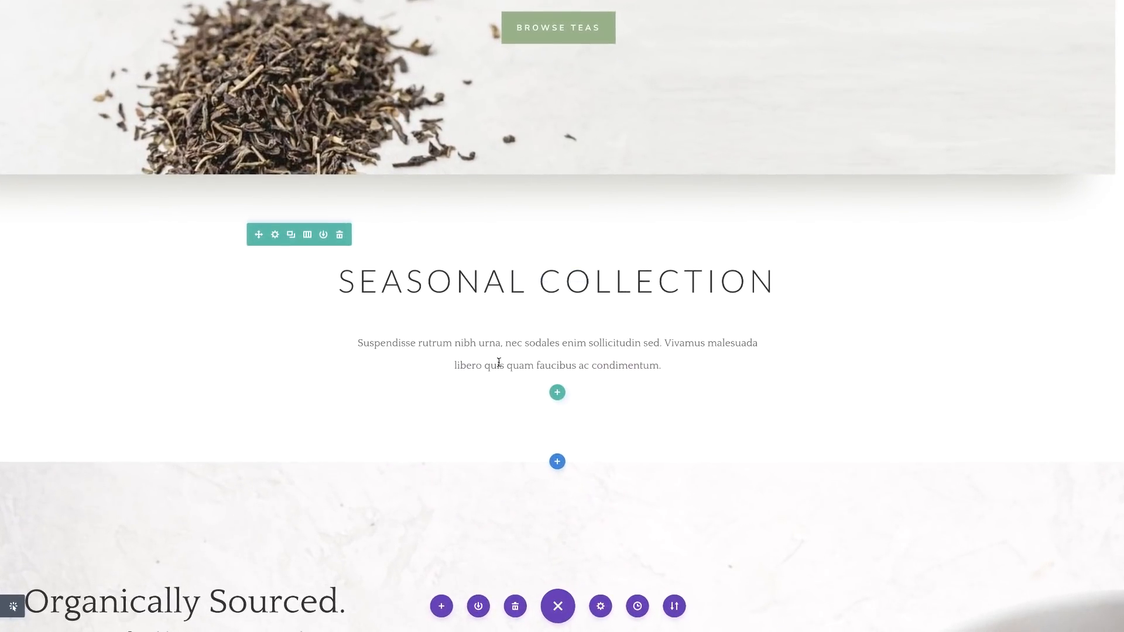
mouse_move(557, 352)
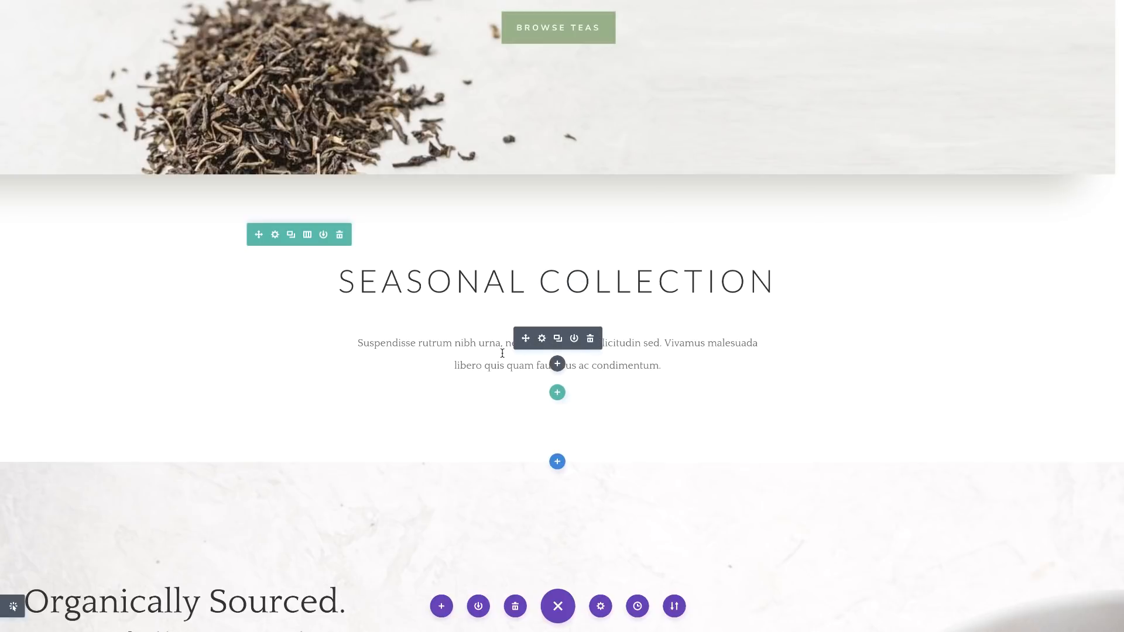
Step: Switch to Click Mode again and select the Seasonal Collection heading
left_click(143, 605)
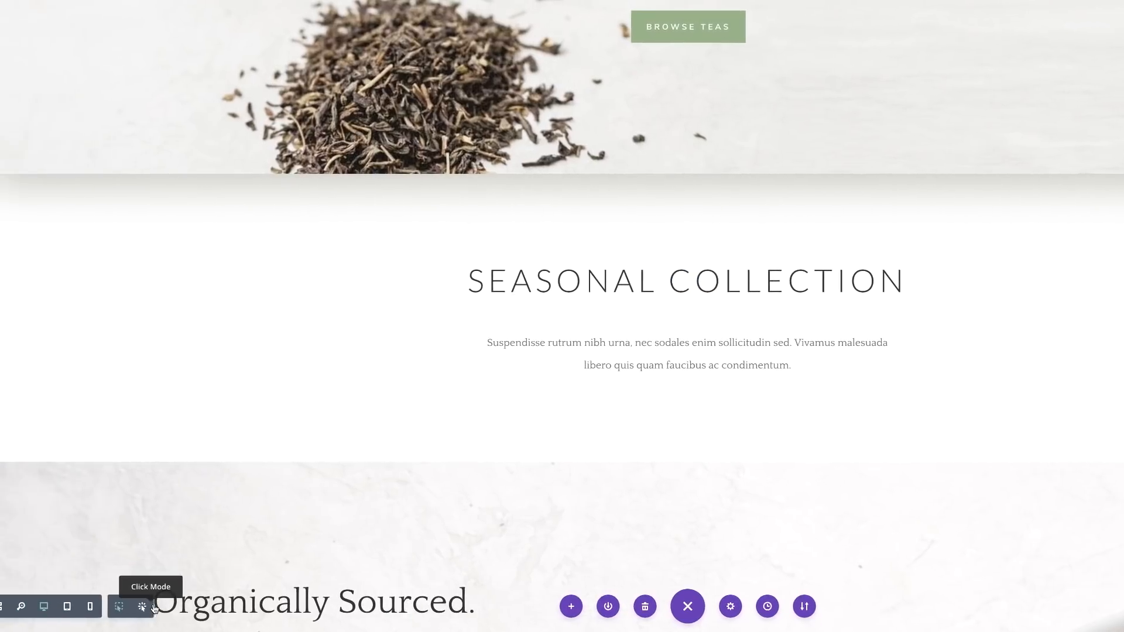
left_click(189, 607)
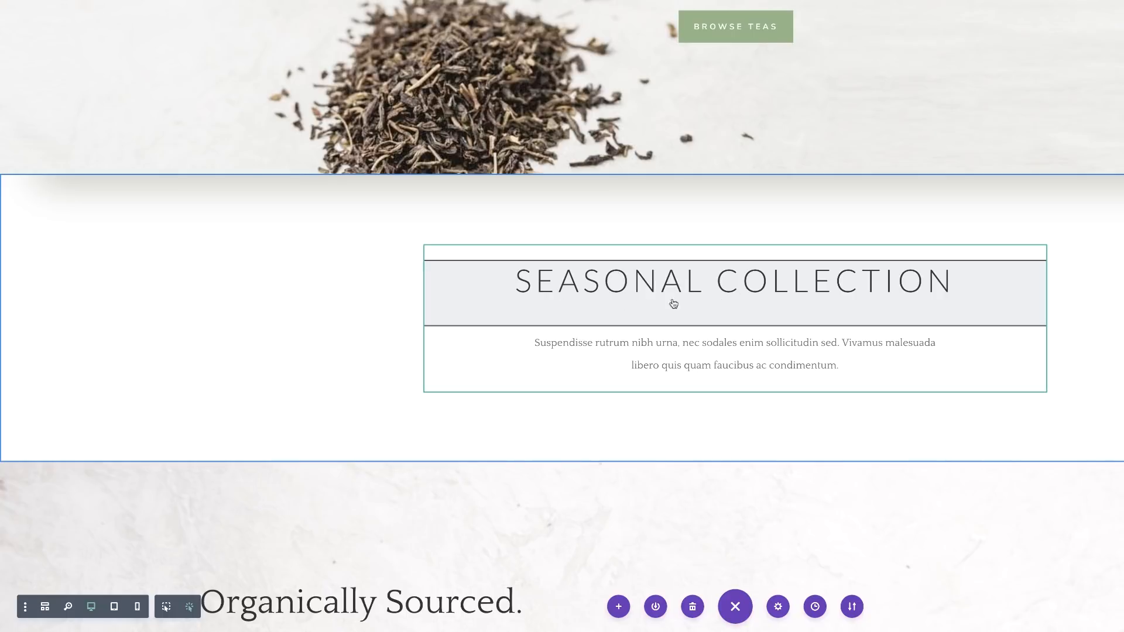
left_click(483, 286)
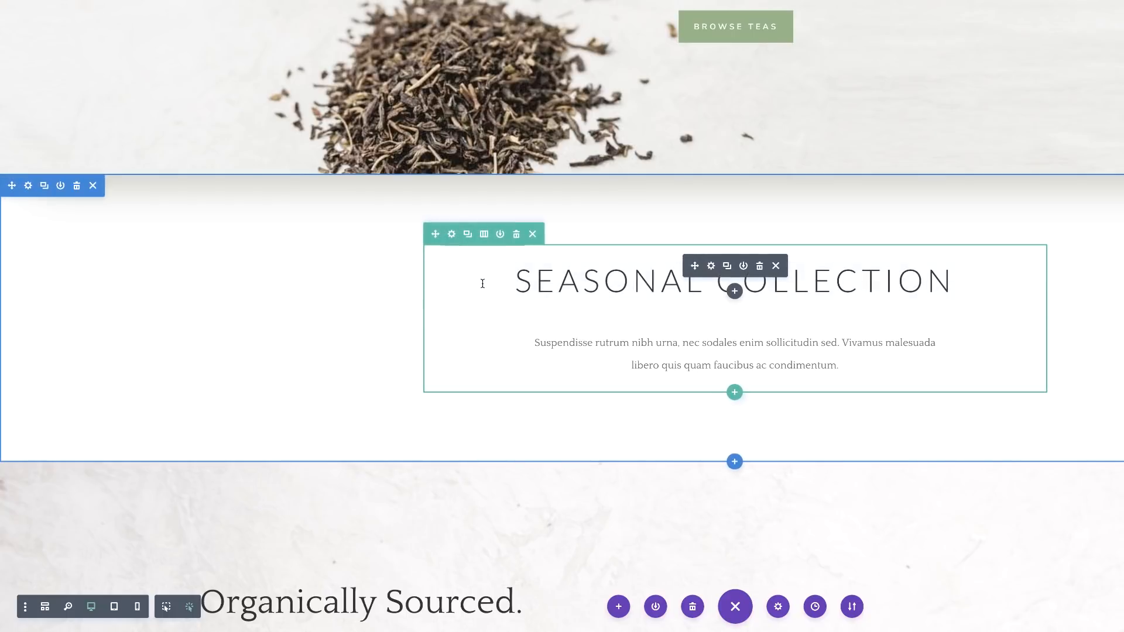
Step: Give the Seasonal Collection heading a -30px bottom margin
left_click(714, 266)
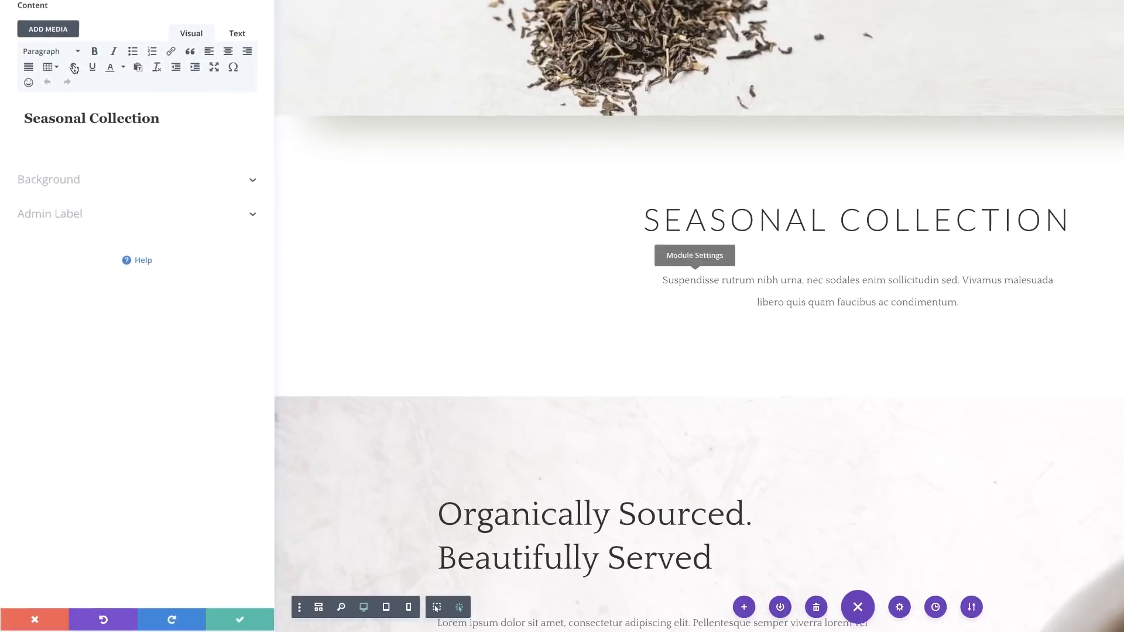
left_click(73, 36)
left_click(44, 174)
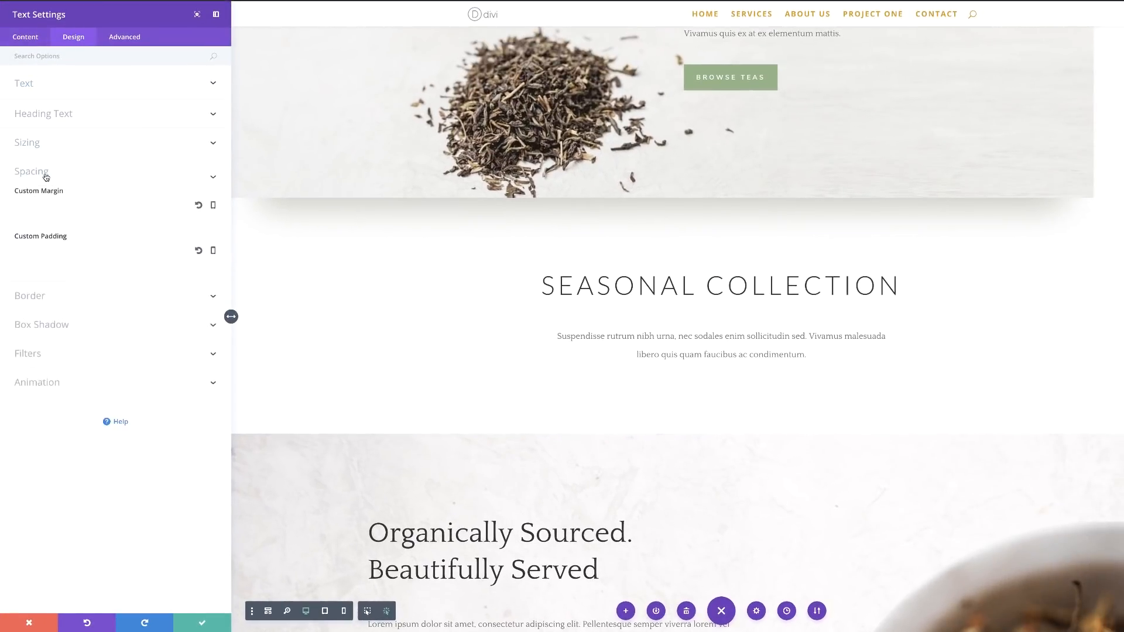
mouse_move(78, 222)
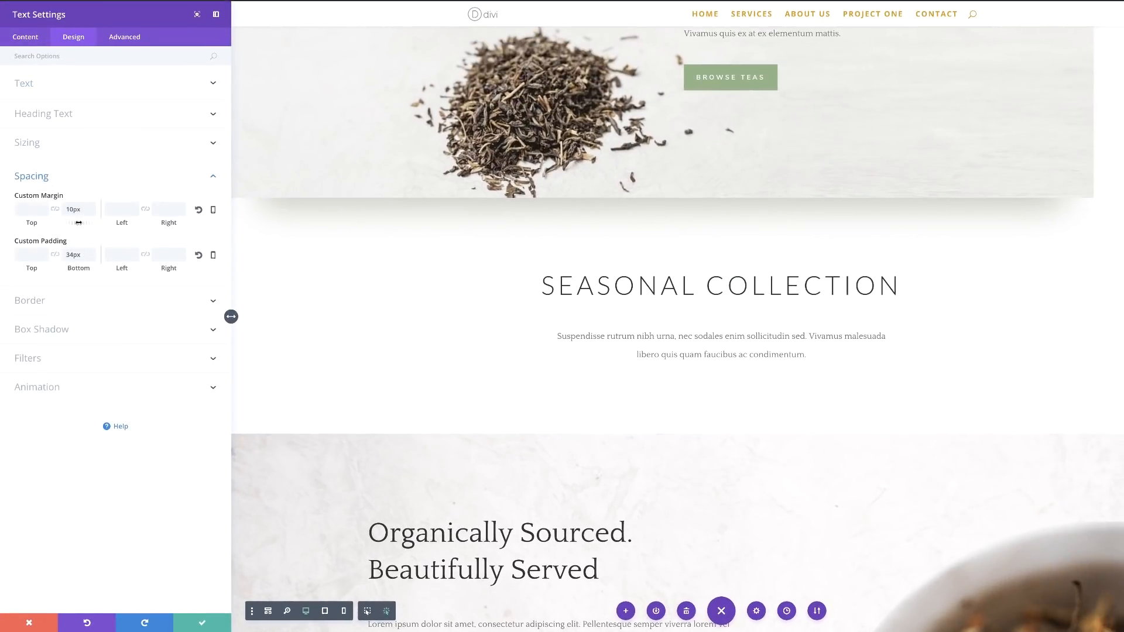
left_click_drag(77, 224, 71, 223)
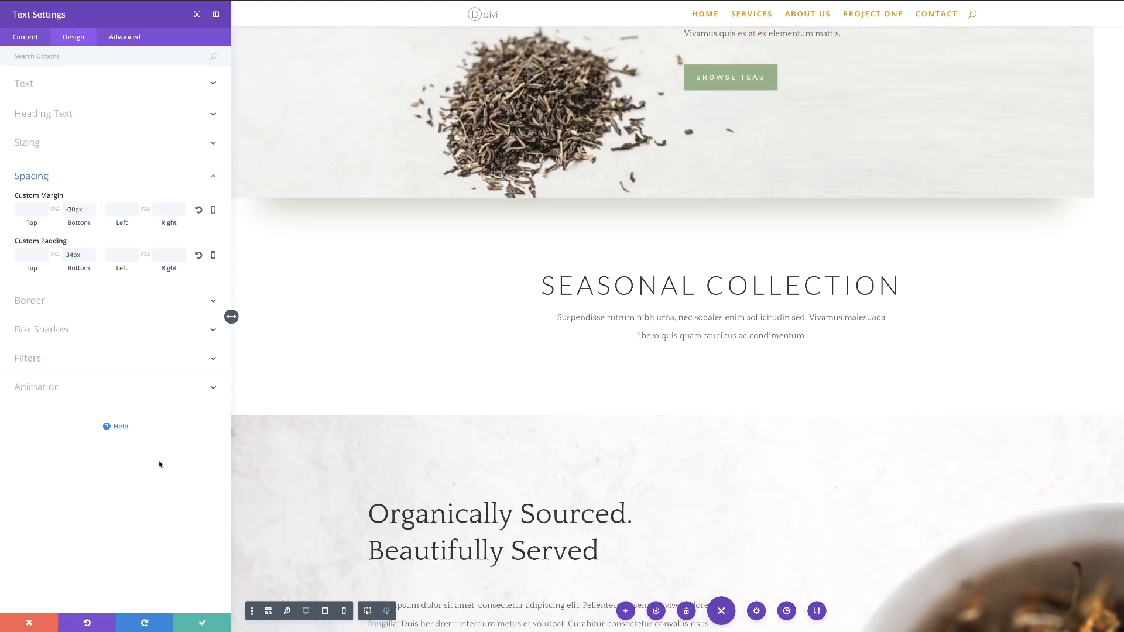
key("Escape")
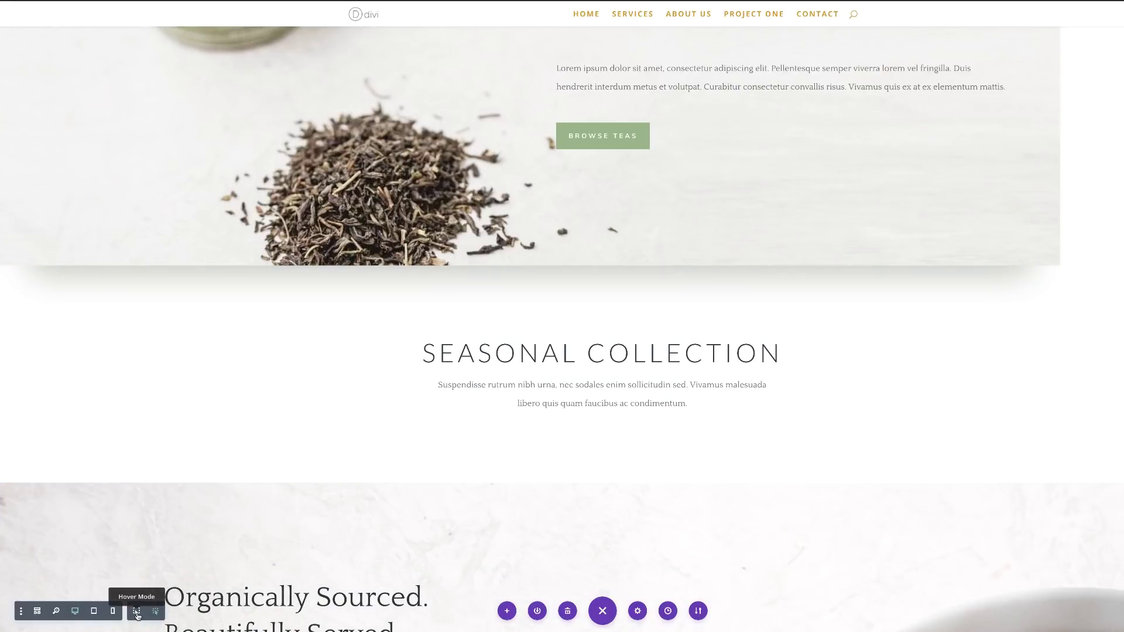
Step: Return editing to hover mode and reveal the section's padding
left_click(137, 612)
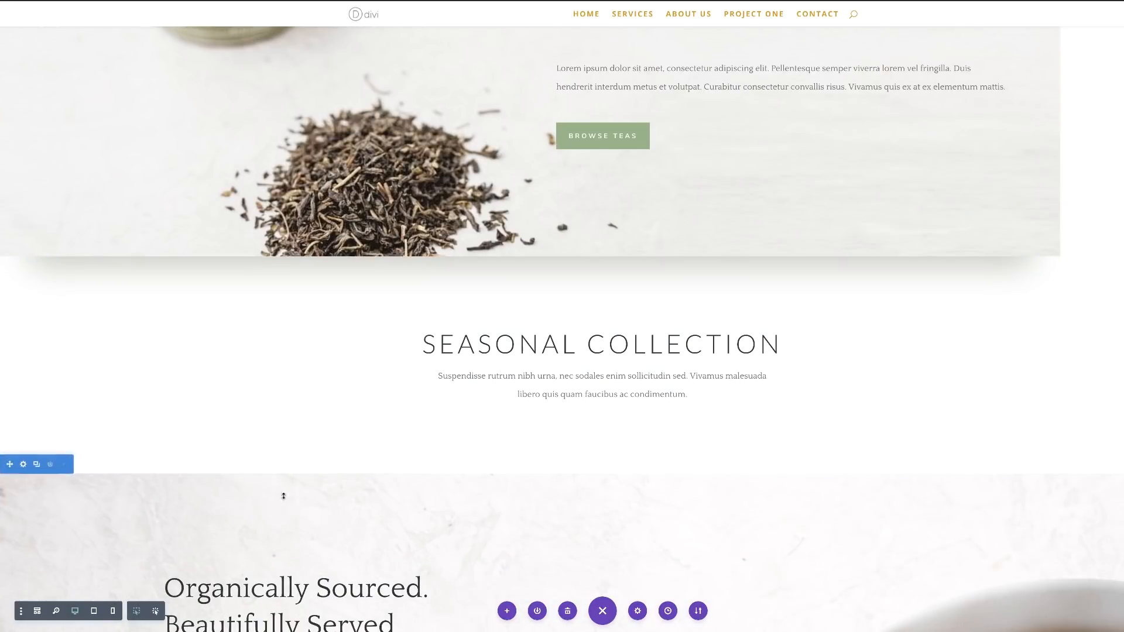
left_click(479, 441)
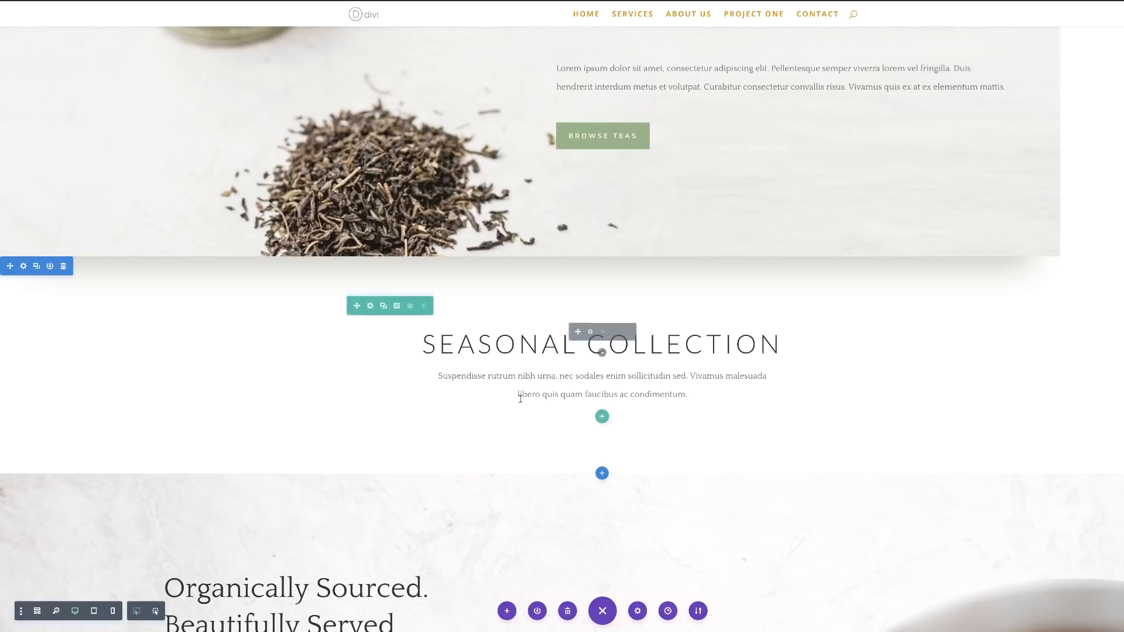
scroll(491, 436, "up", 4)
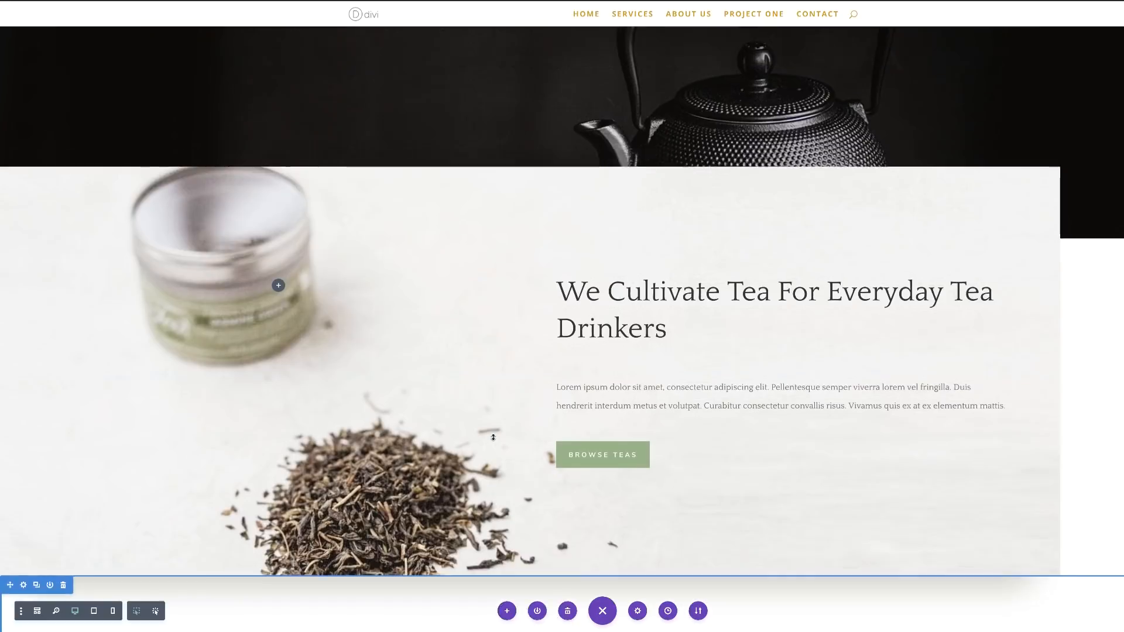
scroll(491, 436, "up", 2)
scroll(490, 436, "down", 2)
scroll(490, 436, "down", 4)
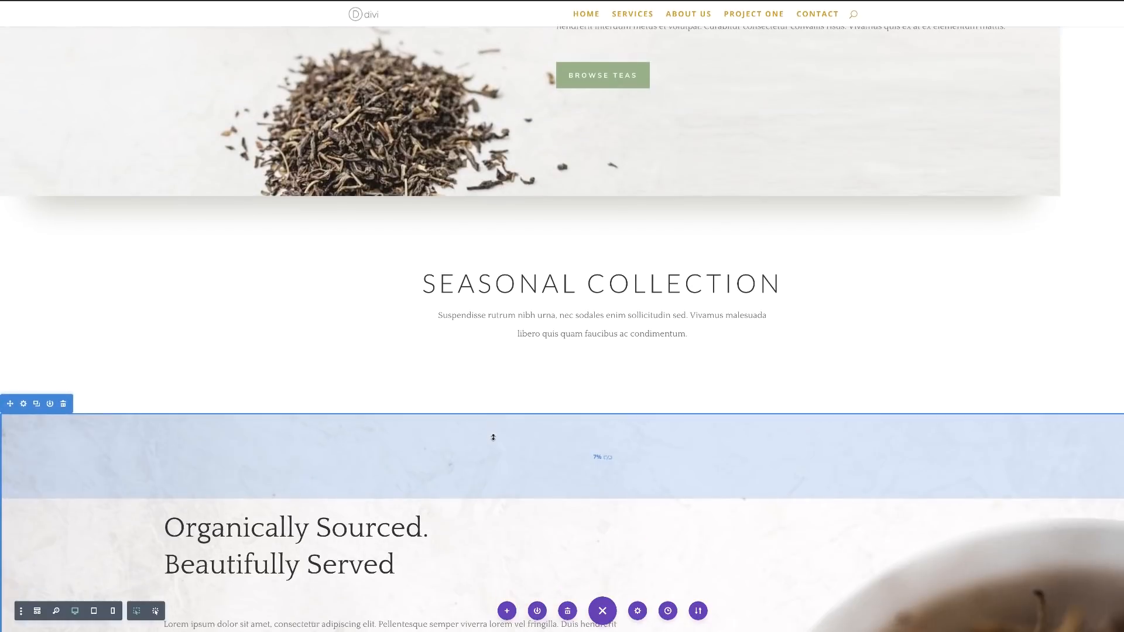
scroll(493, 436, "down", 3)
Step: Import the Coffee Shop About Page layout from the premade layout library
left_click(507, 611)
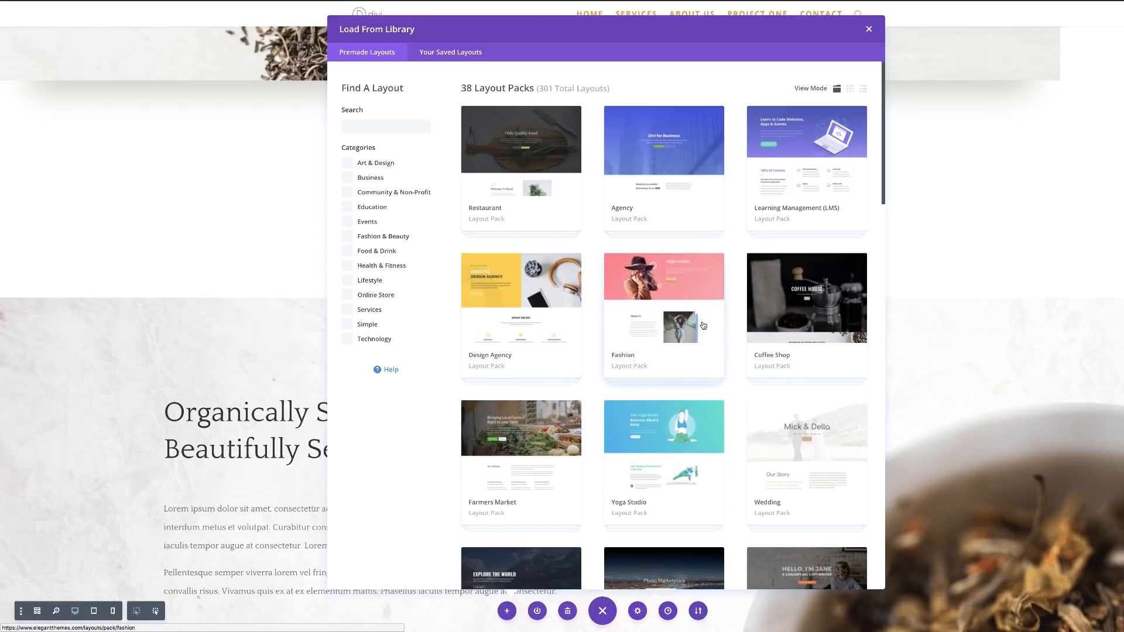
left_click(801, 317)
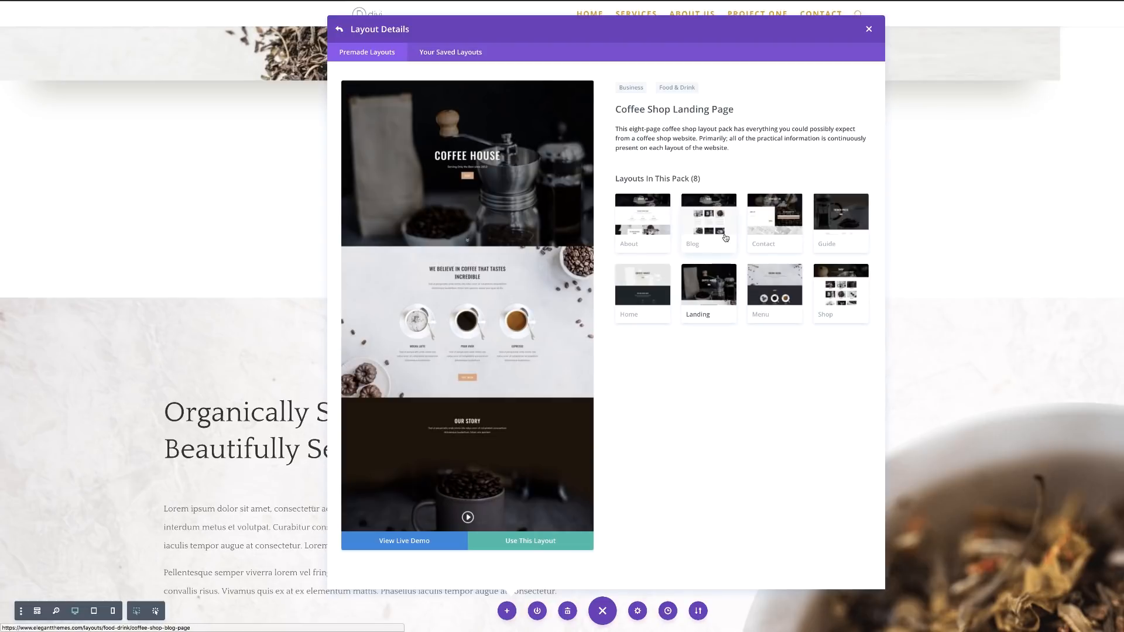
left_click(651, 233)
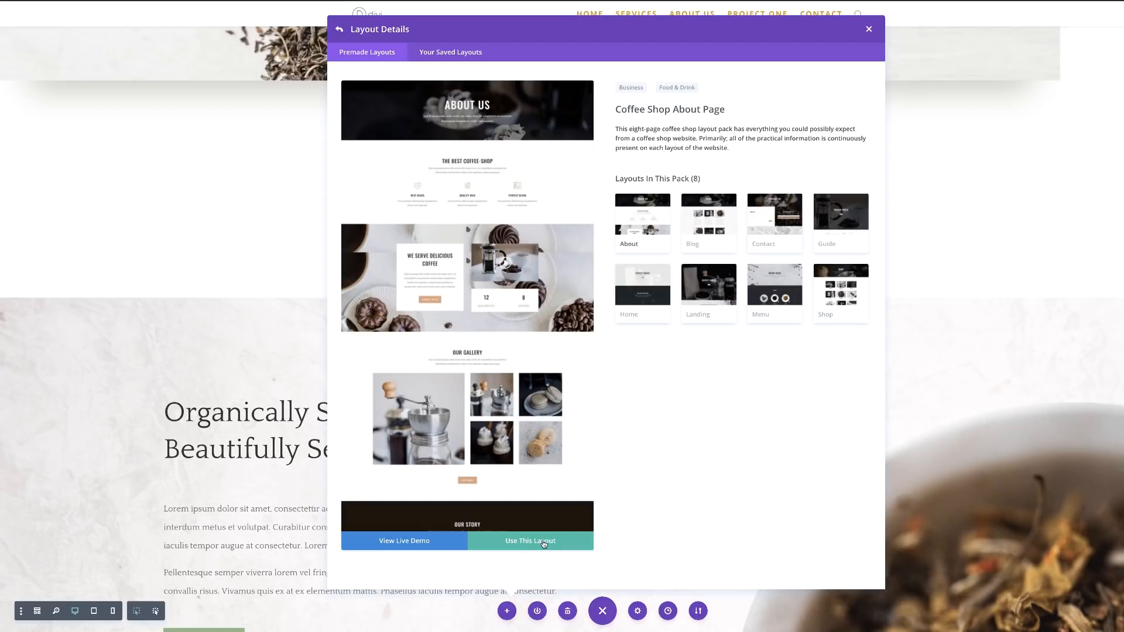
scroll(568, 478, "down", 3)
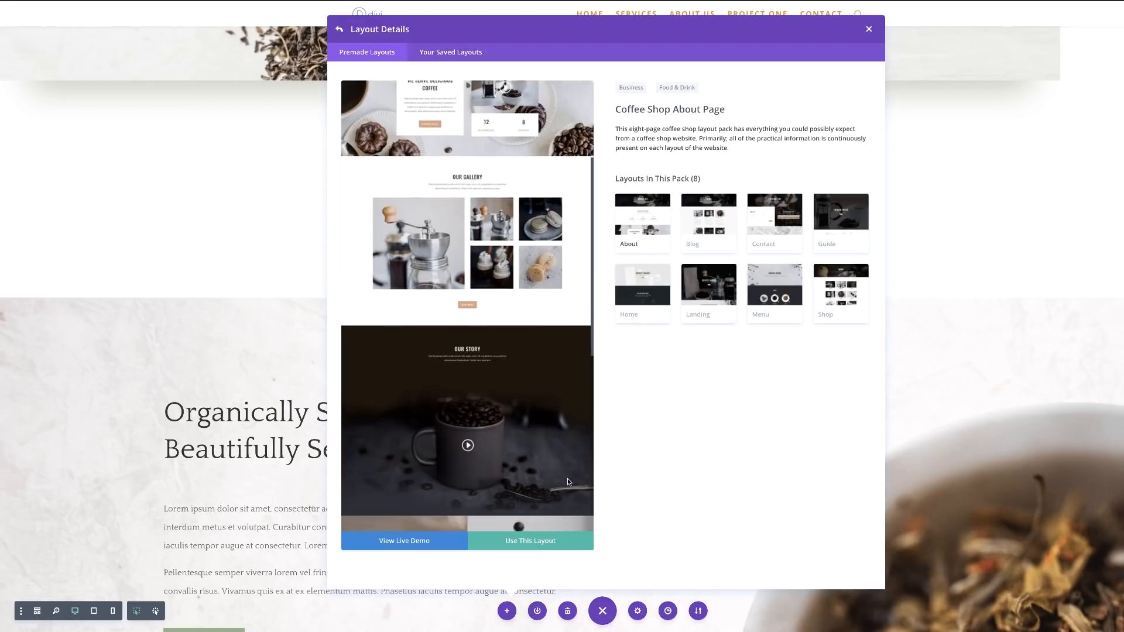
scroll(567, 482, "down", 3)
scroll(569, 489, "down", 3)
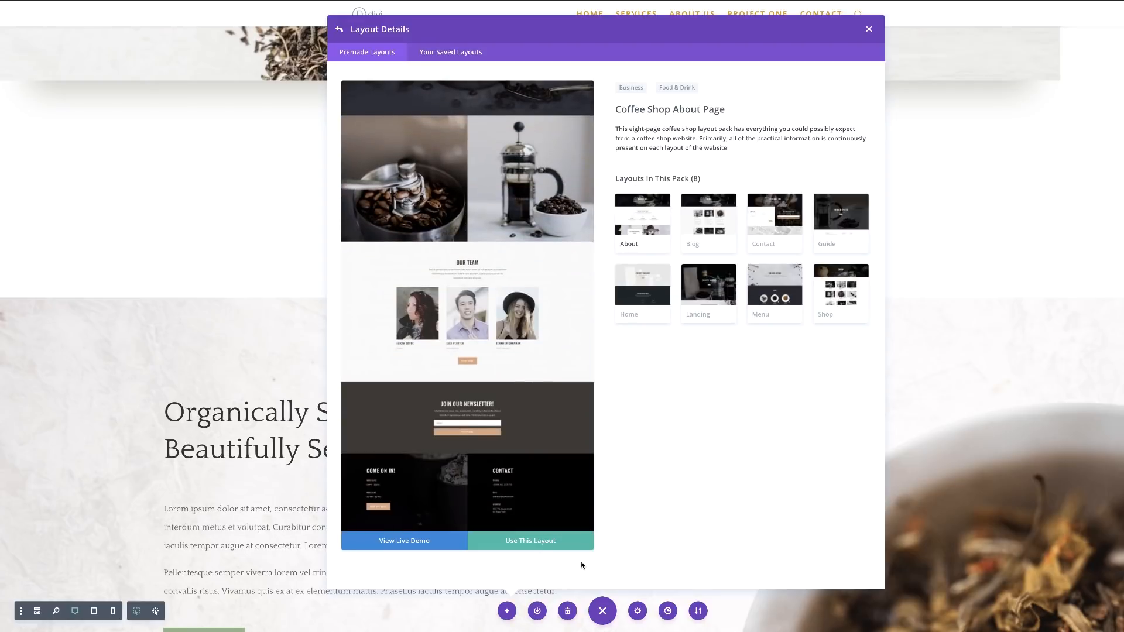
left_click(534, 545)
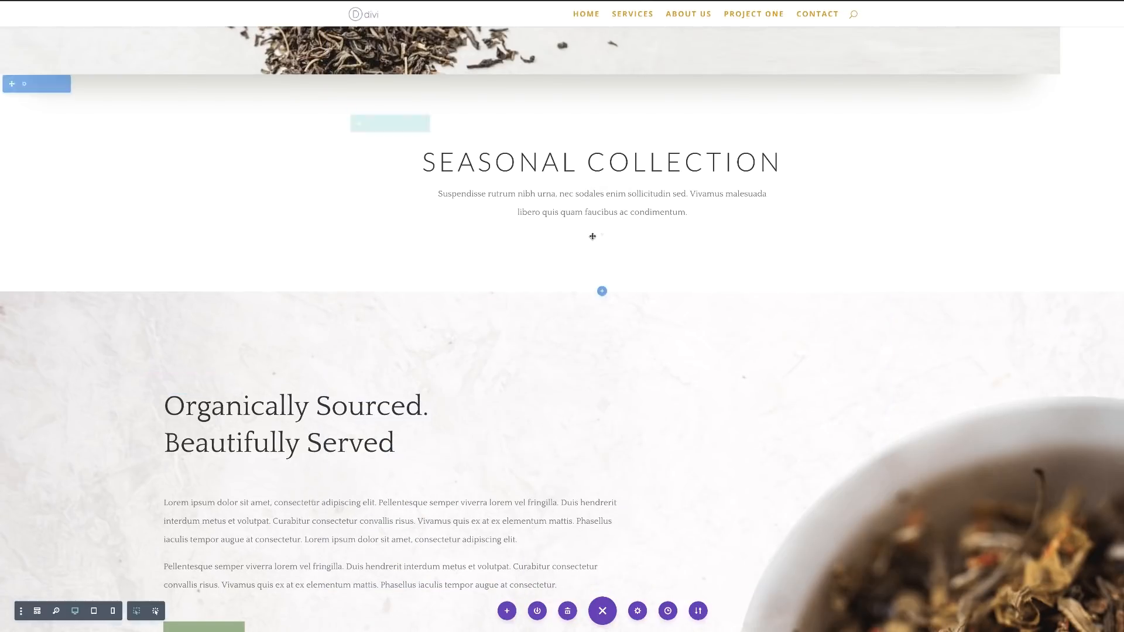
scroll(662, 380, "down", 5)
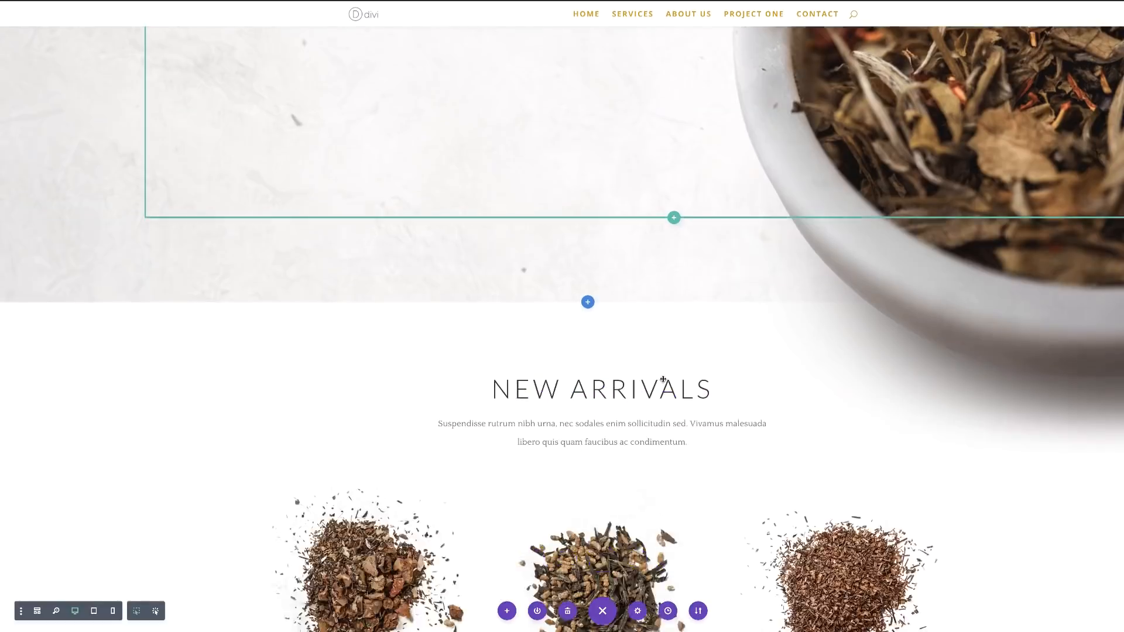
scroll(662, 380, "down", 5)
scroll(662, 380, "down", 5)
scroll(662, 379, "down", 5)
scroll(663, 383, "down", 5)
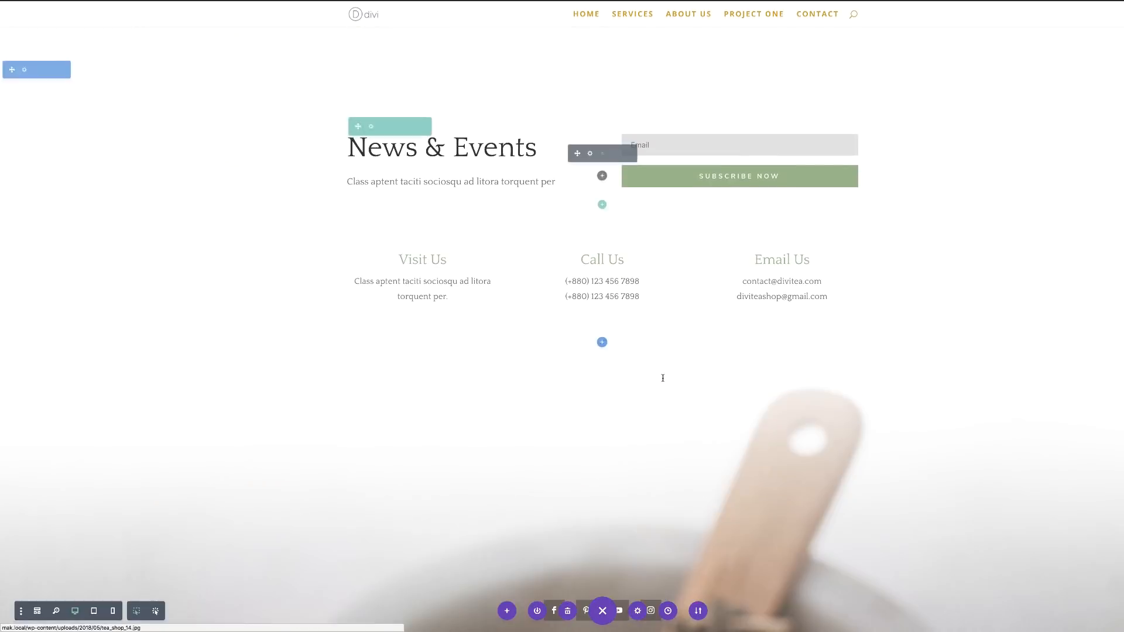
scroll(663, 383, "down", 5)
scroll(663, 382, "down", 5)
scroll(664, 379, "down", 2)
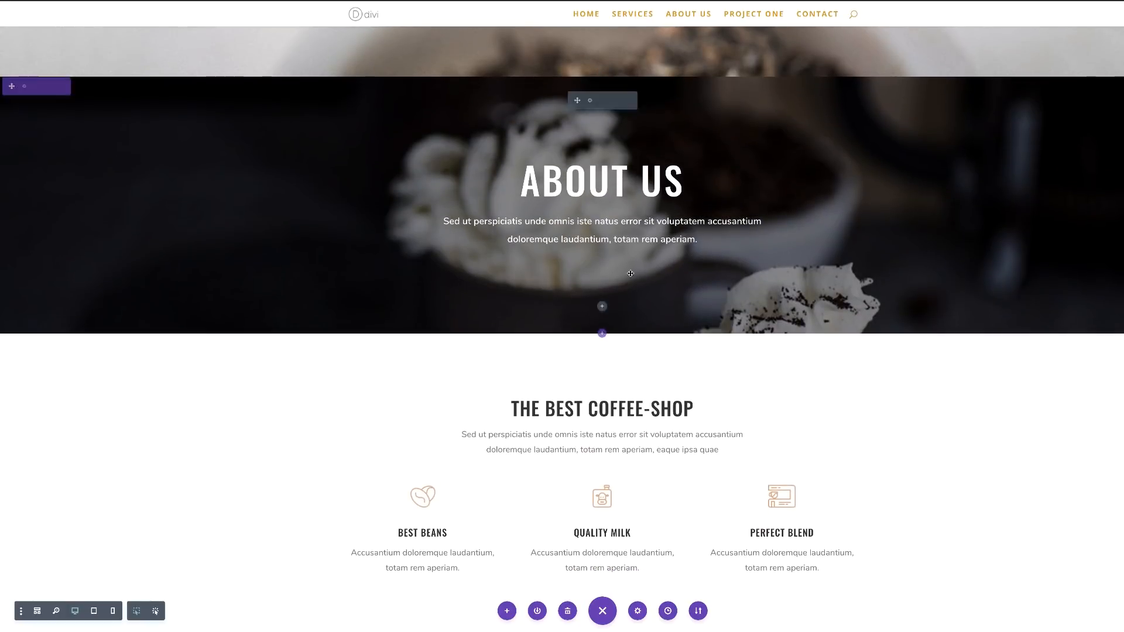
scroll(623, 388, "down", 1)
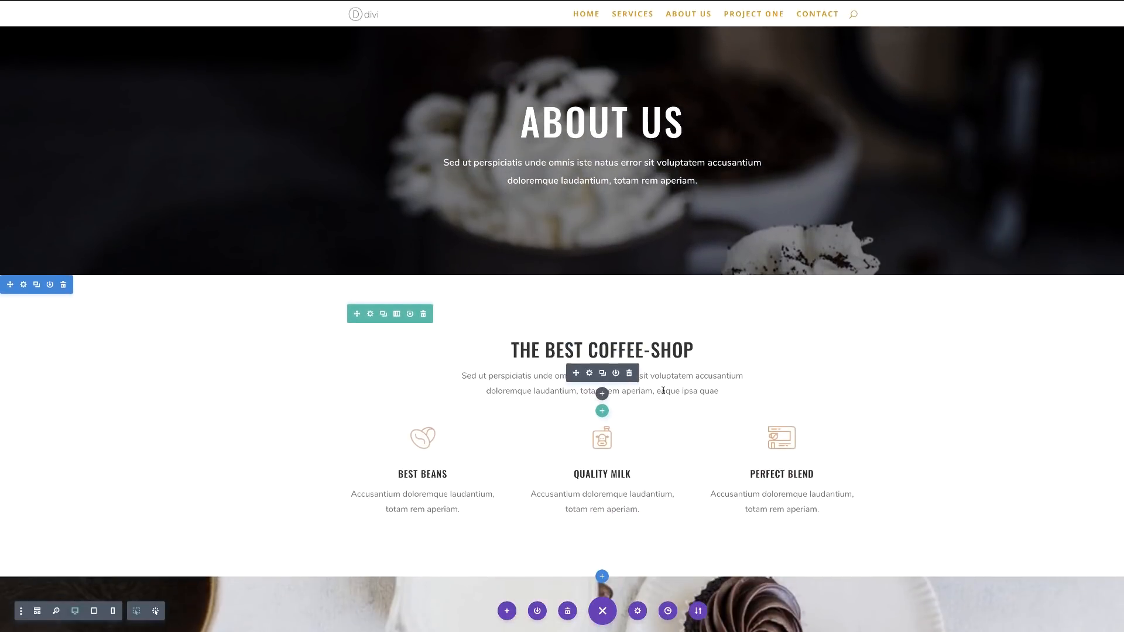
scroll(663, 390, "down", 2)
scroll(663, 391, "down", 2)
scroll(663, 390, "down", 2)
scroll(665, 395, "down", 2)
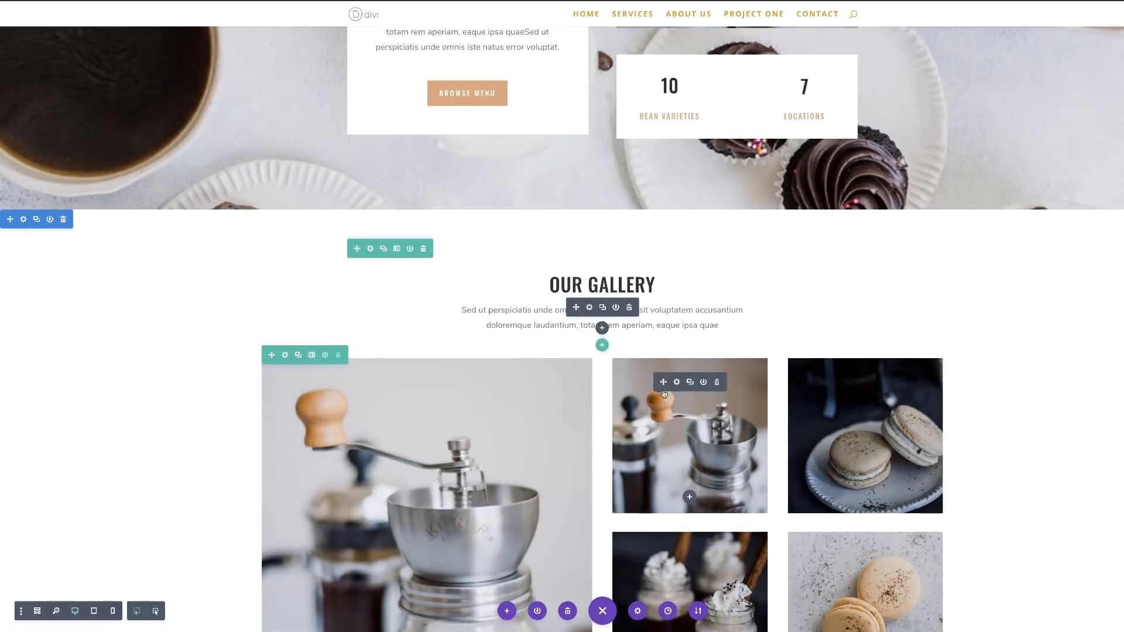
scroll(665, 394, "down", 2)
scroll(665, 394, "up", 5)
scroll(153, 229, "up", 10)
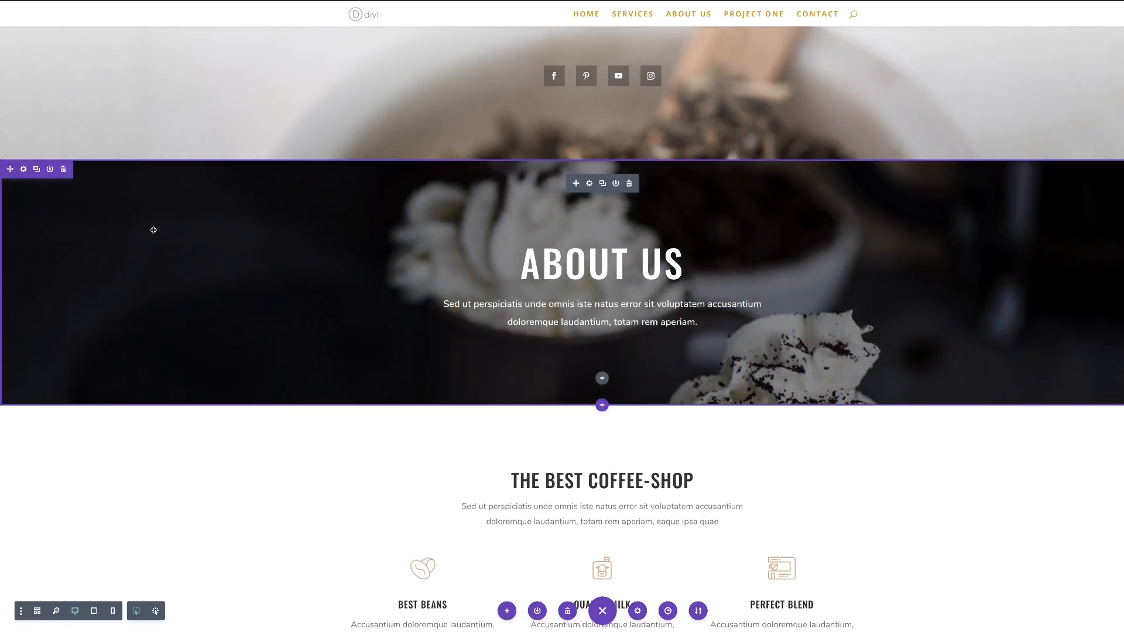
Step: Delete the imported About Us banner, The Best Coffee-Shop and We Serve Delicious Coffee sections
left_click(62, 170)
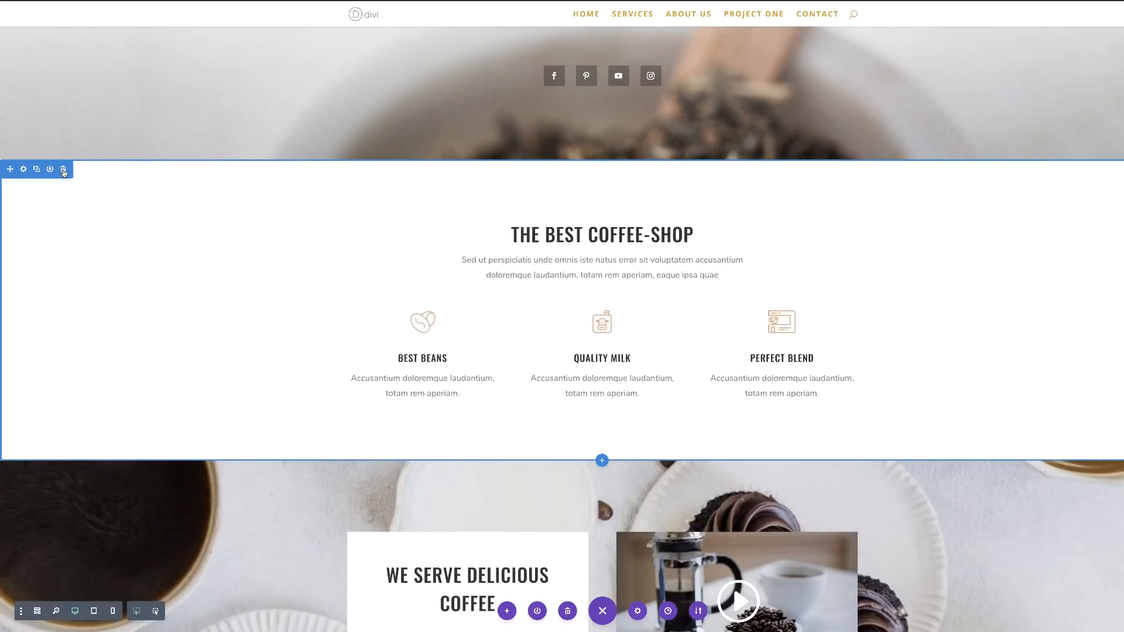
left_click(63, 170)
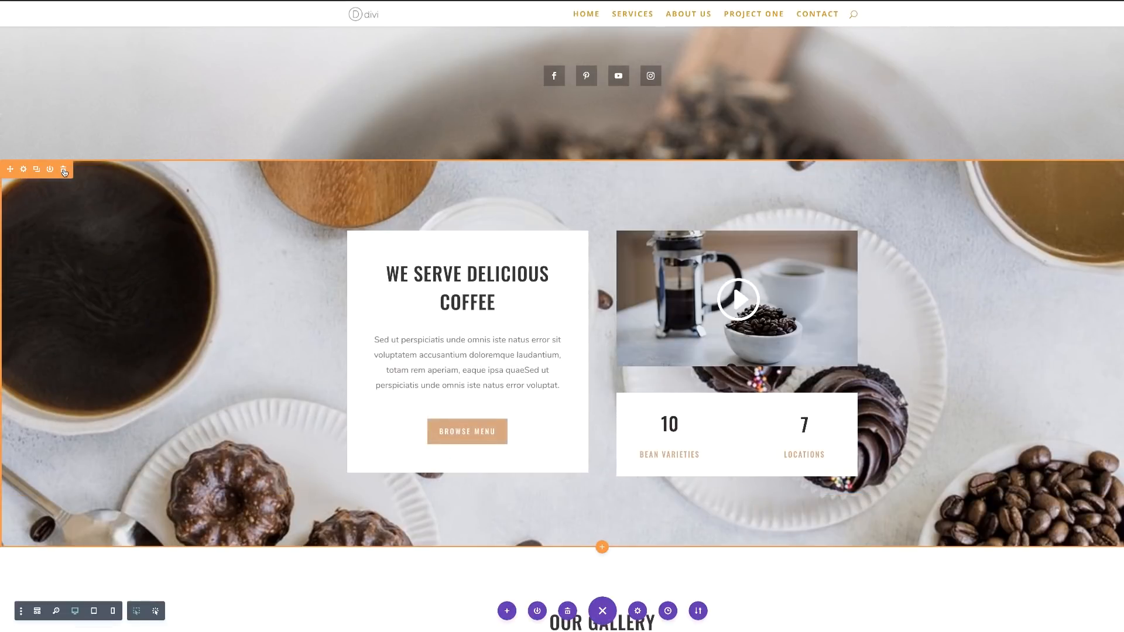
left_click(63, 171)
scroll(404, 158, "down", 2)
scroll(316, 369, "down", 3)
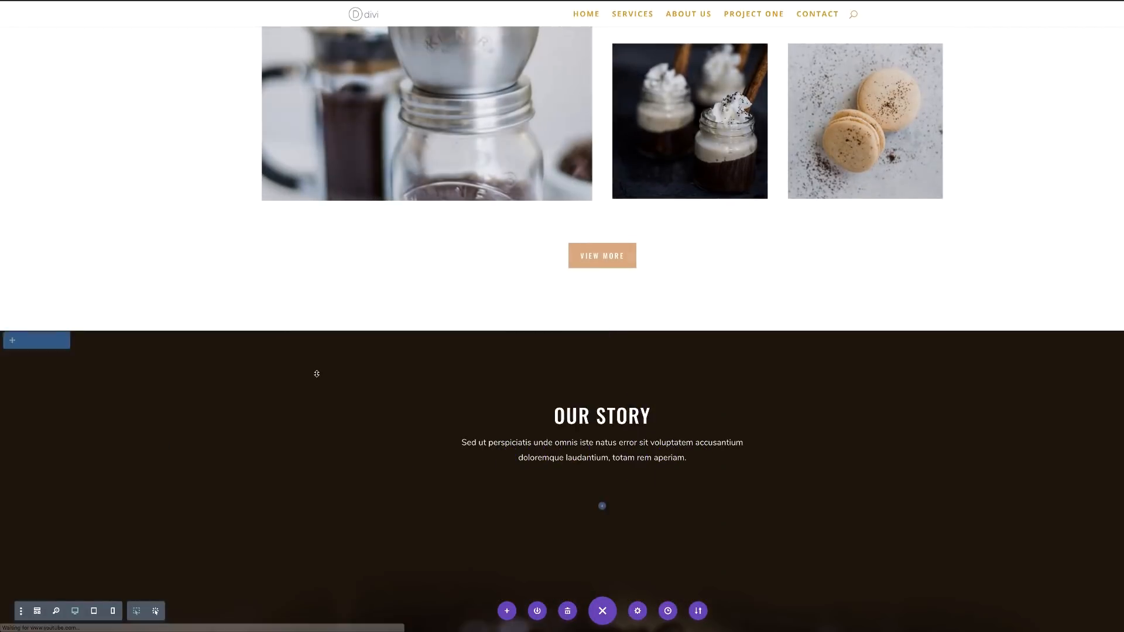
scroll(532, 416, "down", 2)
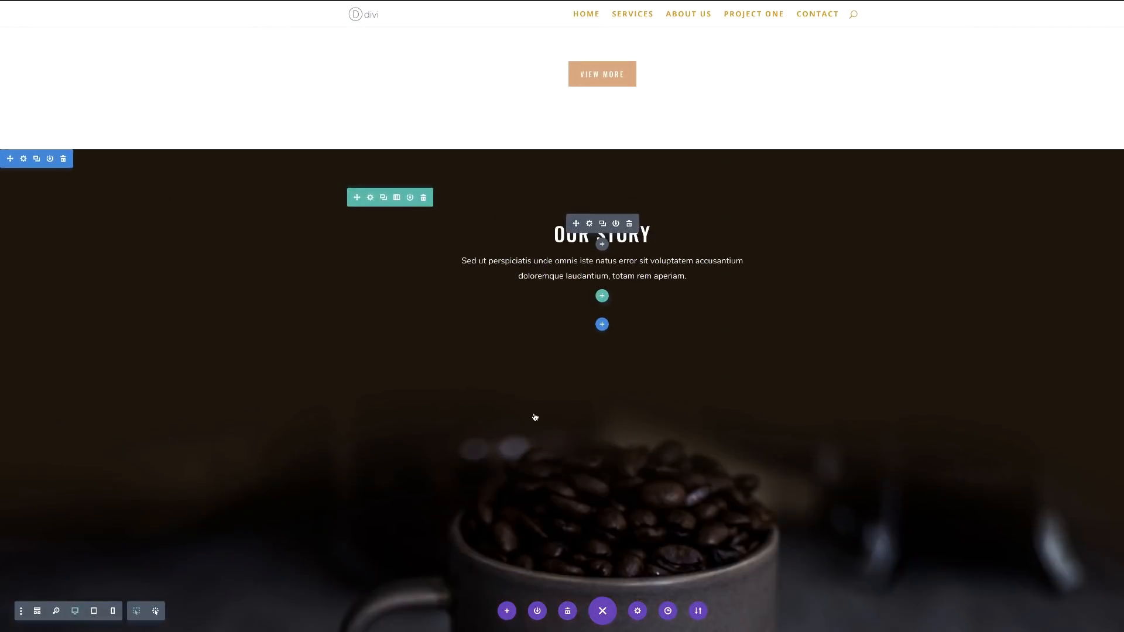
scroll(534, 416, "down", 3)
scroll(462, 405, "up", 3)
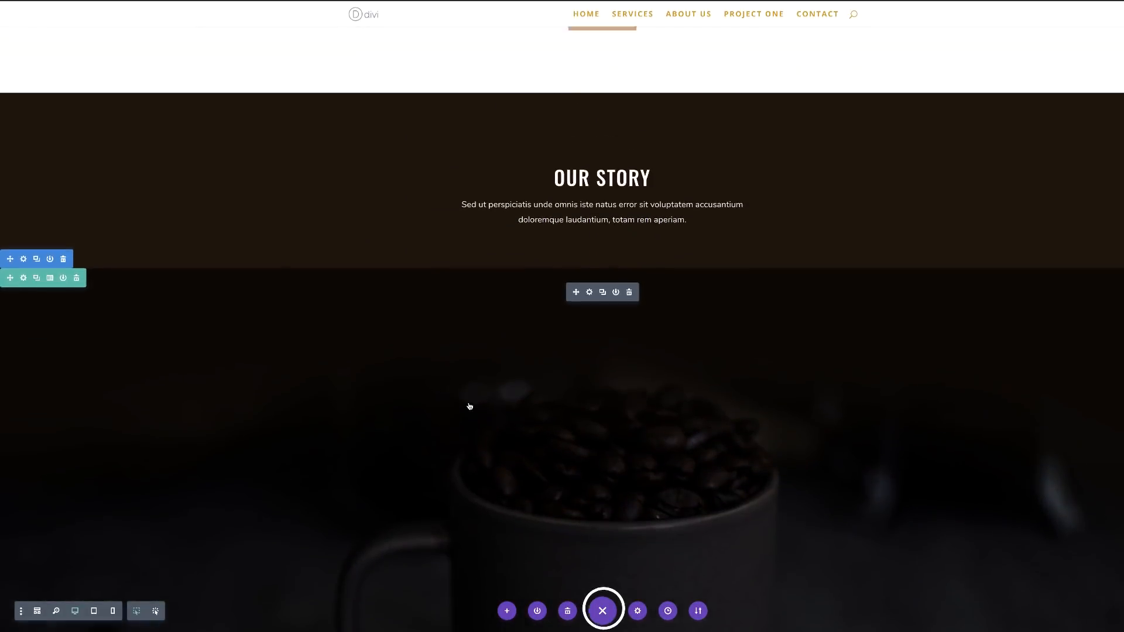
scroll(465, 405, "up", 4)
scroll(469, 406, "up", 4)
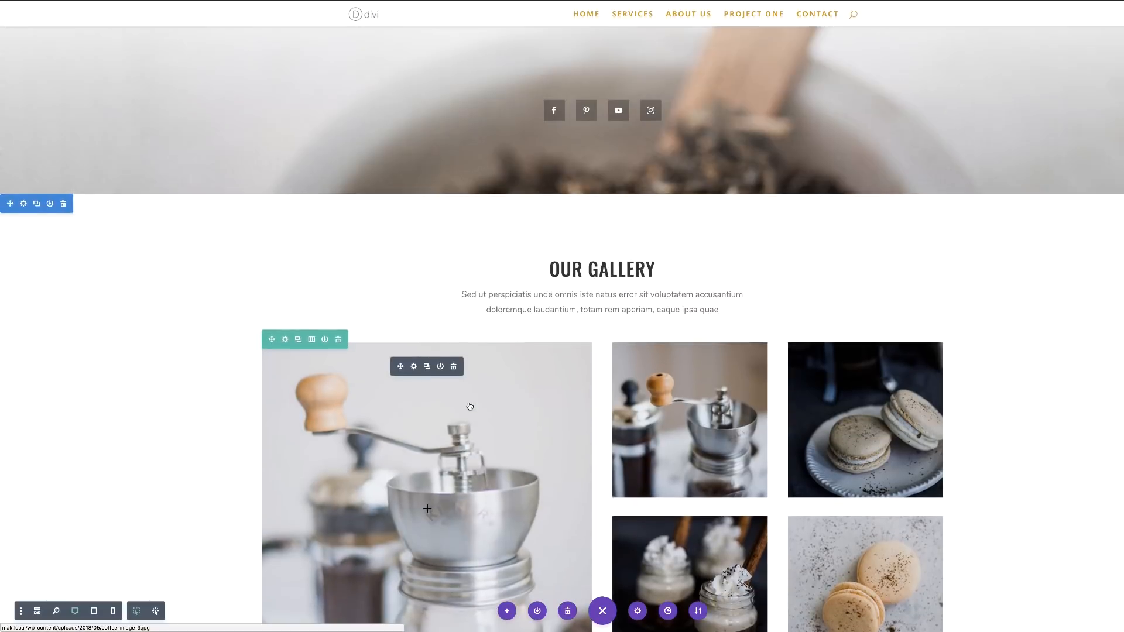
scroll(469, 403, "up", 6)
scroll(469, 403, "up", 3)
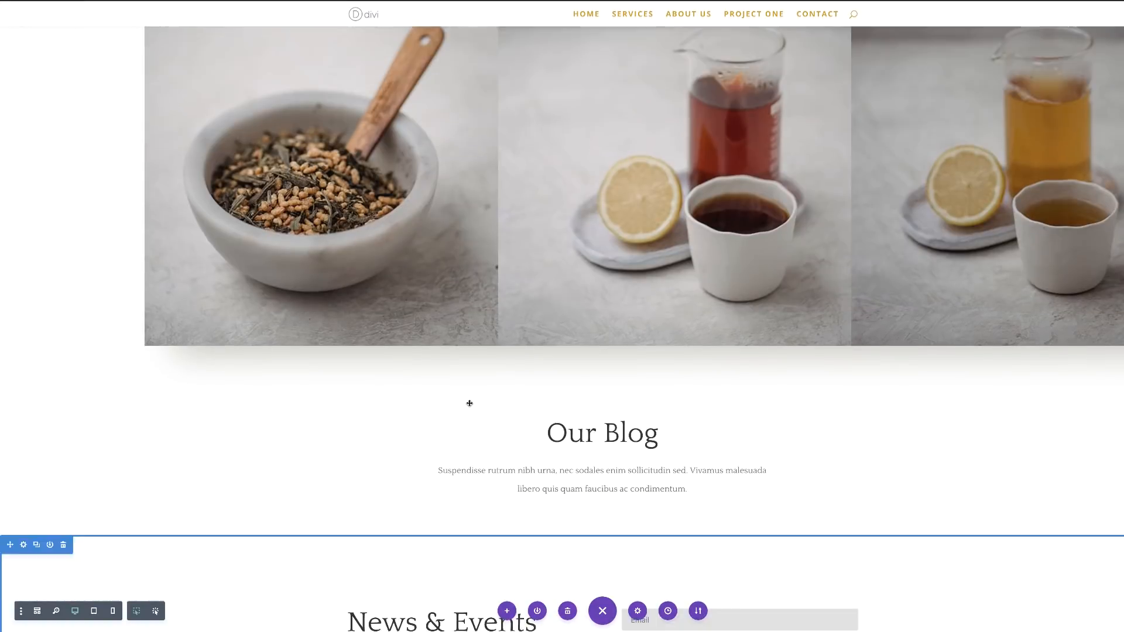
scroll(469, 404, "up", 2)
scroll(470, 404, "up", 3)
scroll(471, 404, "up", 1)
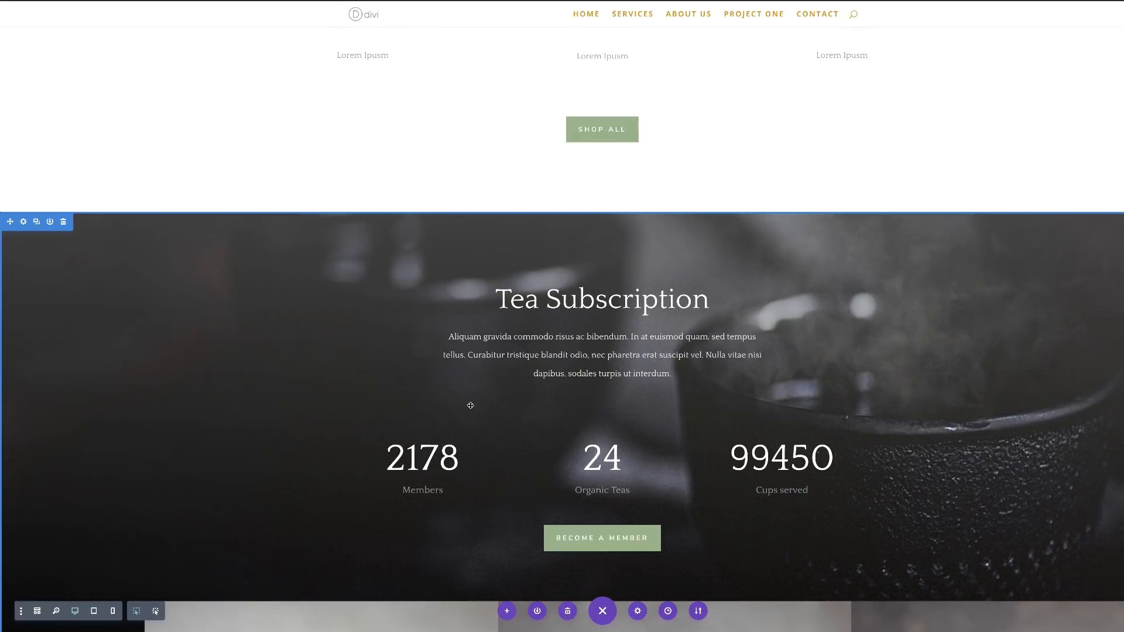
scroll(557, 428, "up", 4)
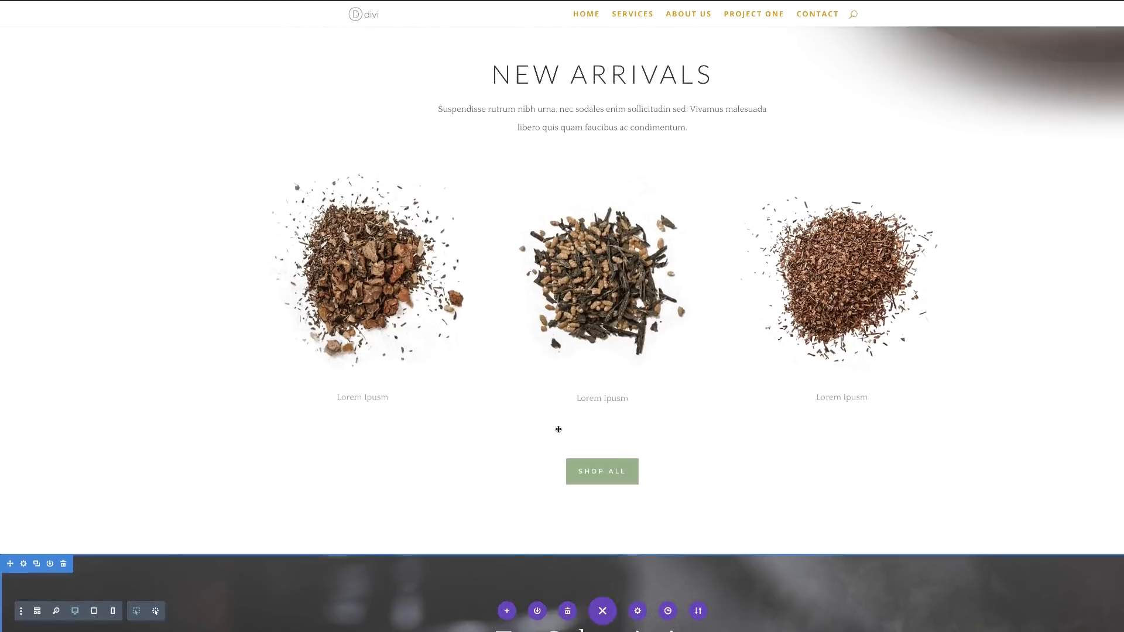
scroll(557, 428, "up", 4)
scroll(557, 429, "up", 4)
scroll(558, 428, "up", 1)
scroll(557, 428, "up", 1)
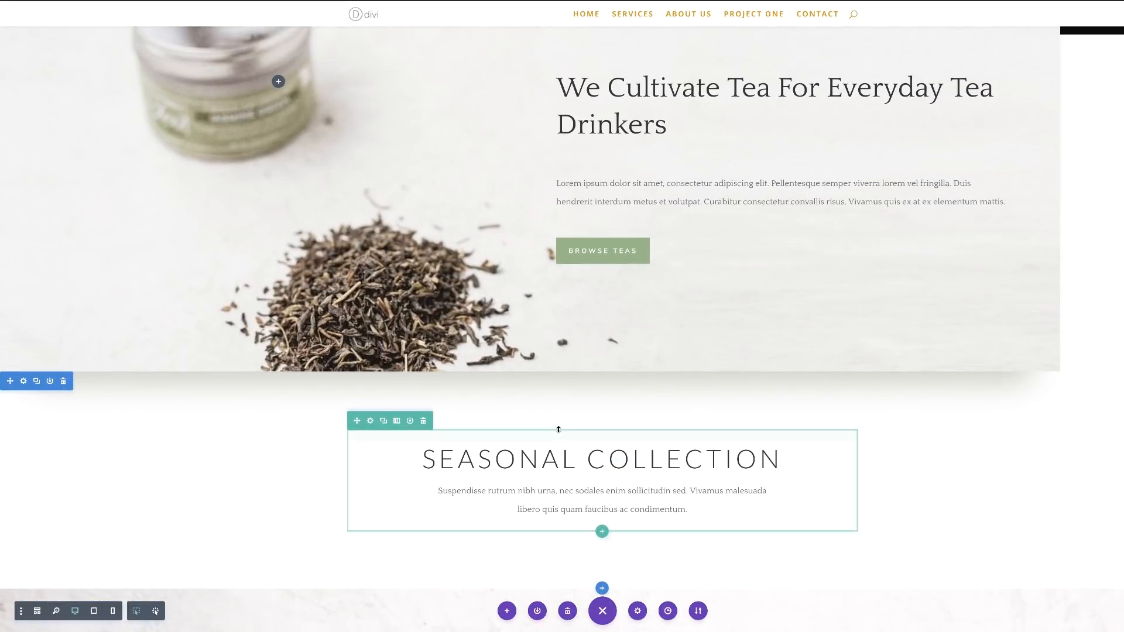
scroll(557, 428, "up", 3)
scroll(558, 429, "up", 4)
scroll(559, 429, "up", 4)
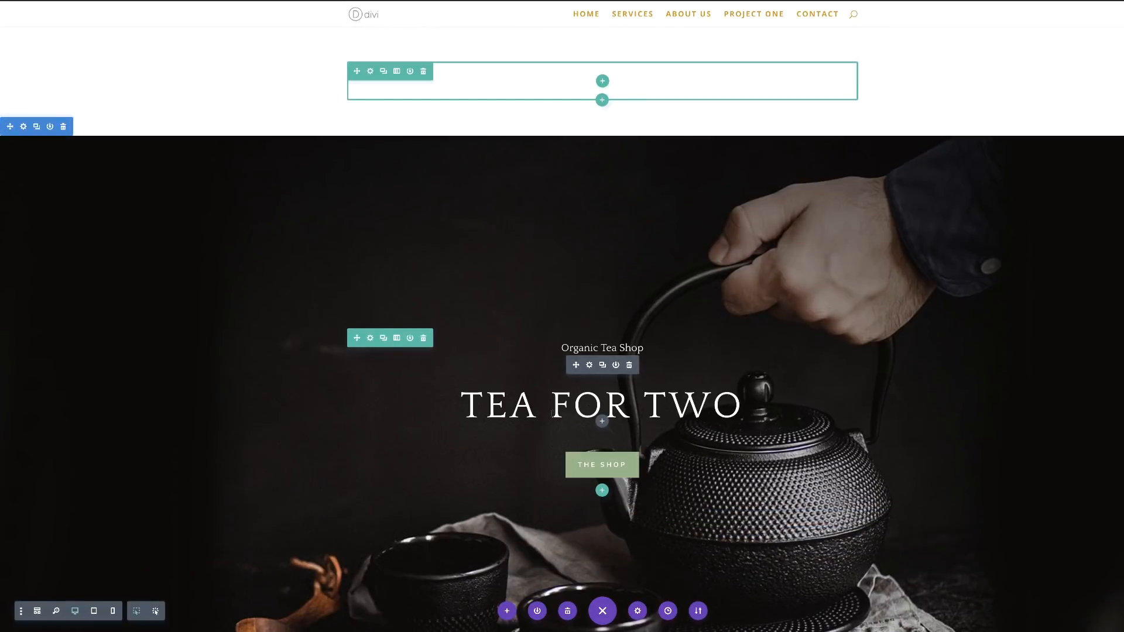
Step: Give the Tea For Two section the first slanted top divider, flipped vertically
left_click(24, 126)
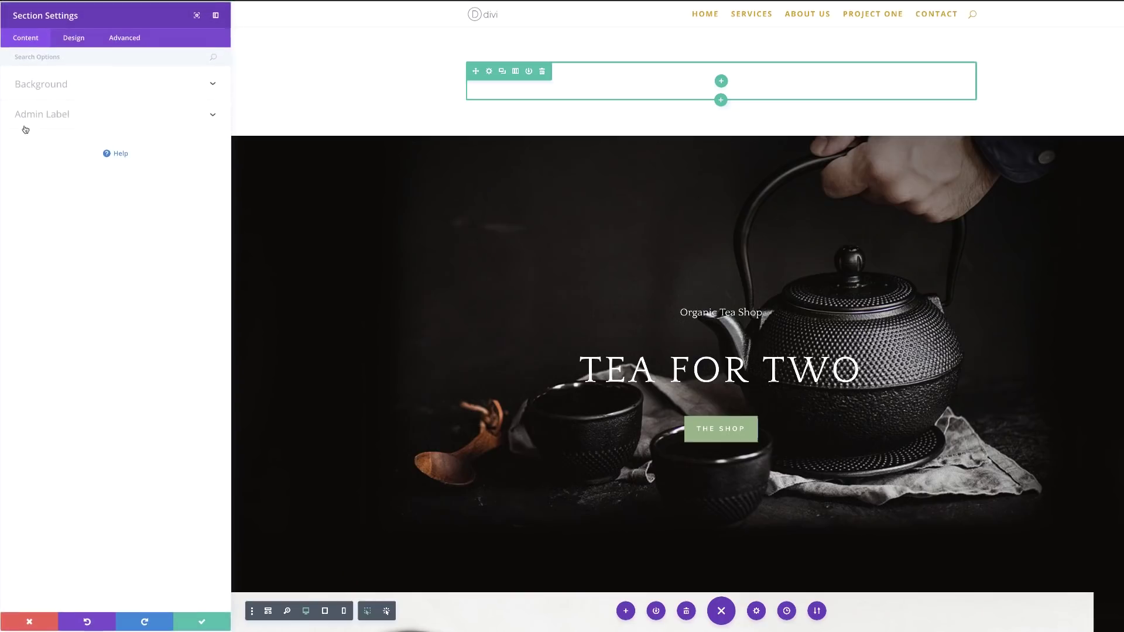
left_click(78, 39)
left_click(41, 146)
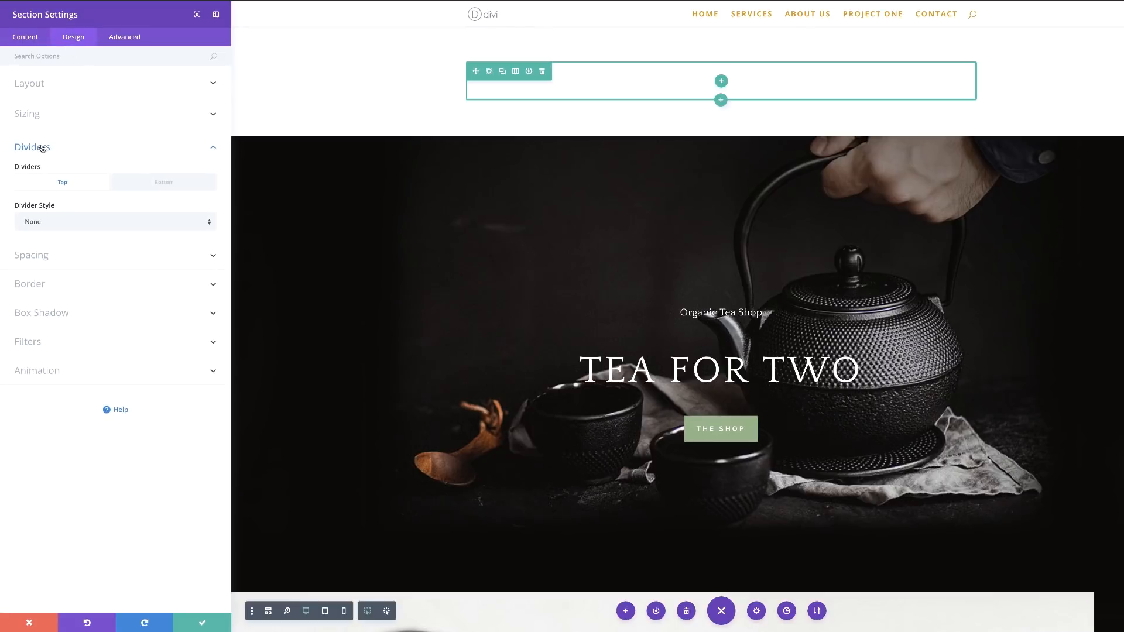
left_click(106, 225)
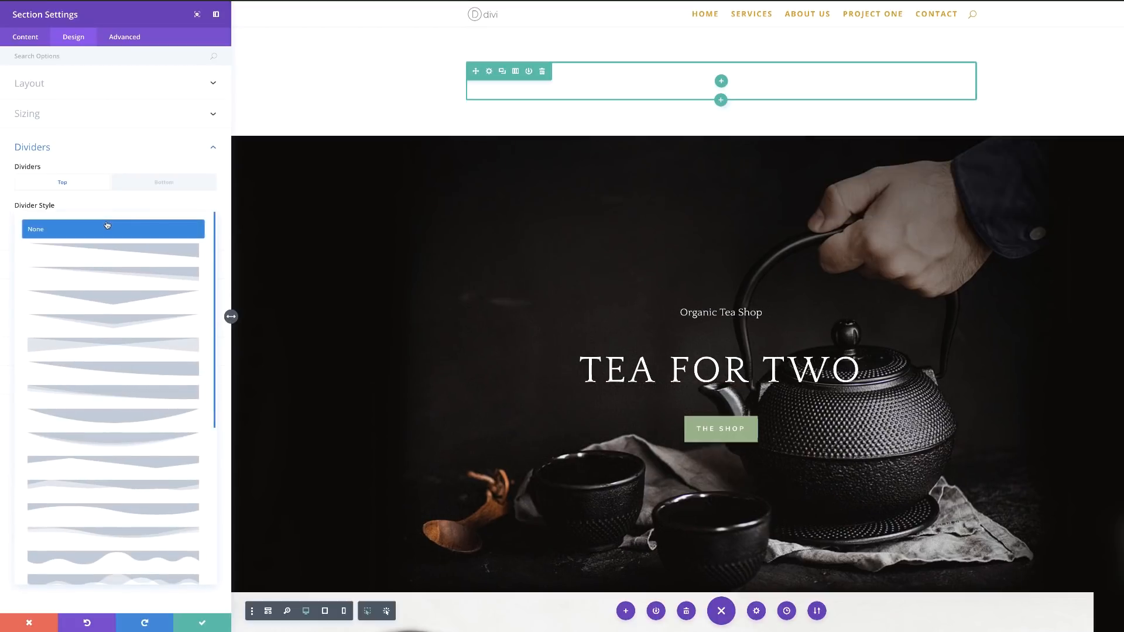
left_click(175, 250)
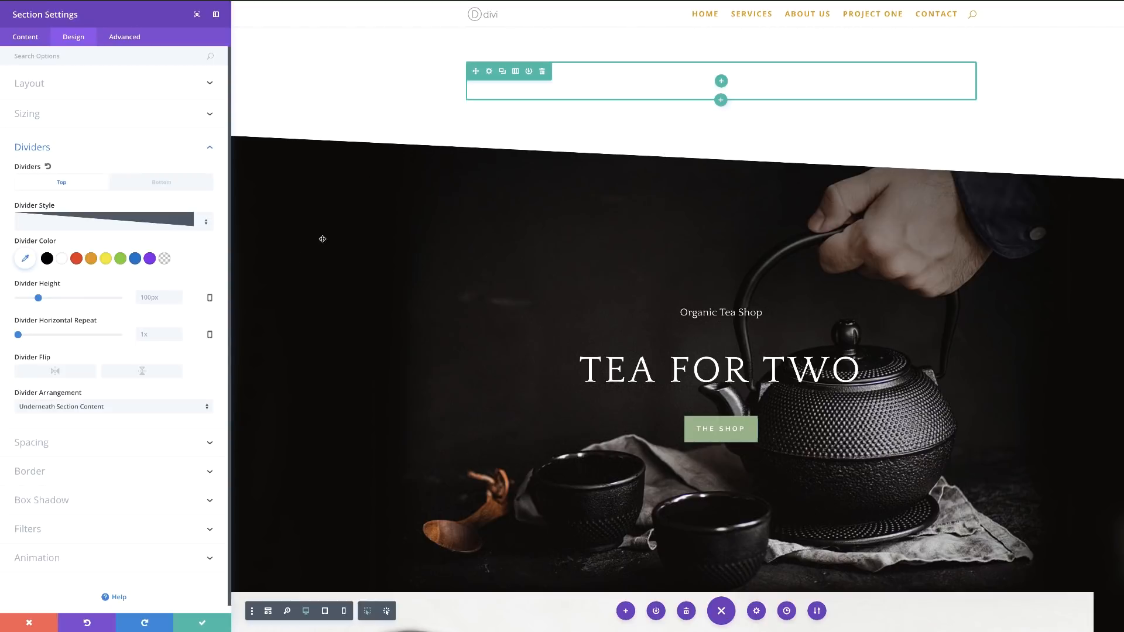
left_click(144, 371)
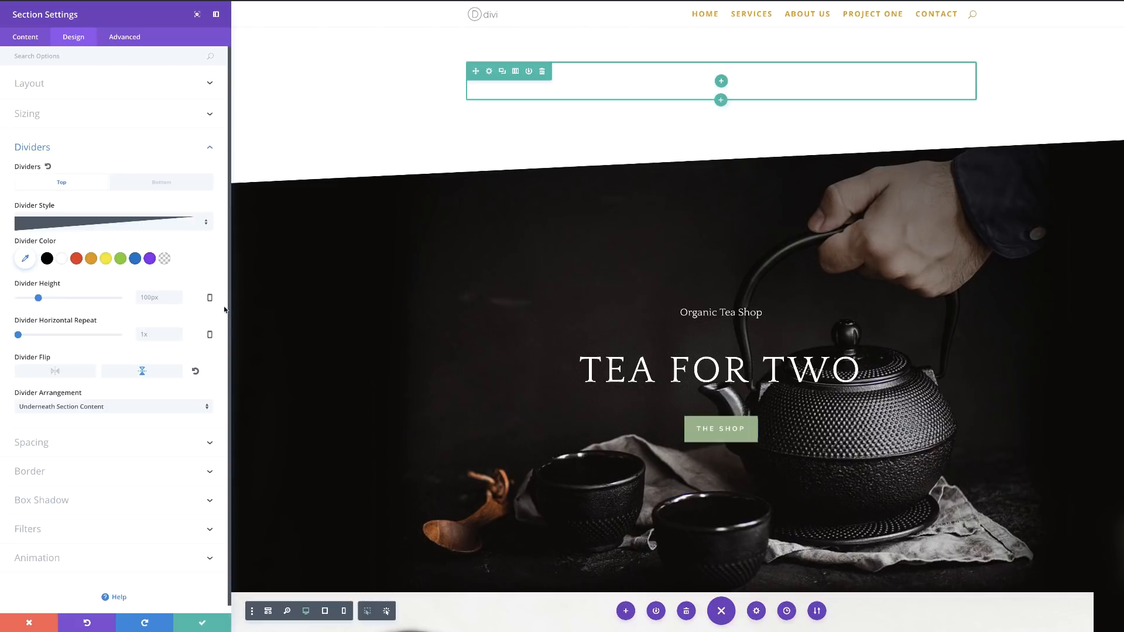
left_click(142, 372)
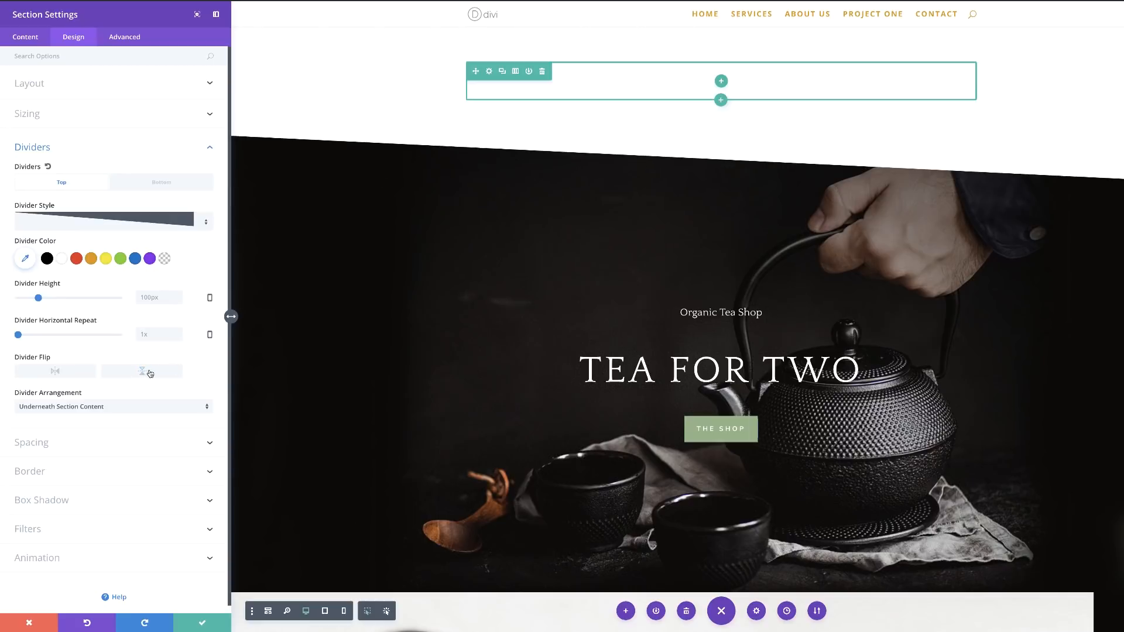
left_click(144, 372)
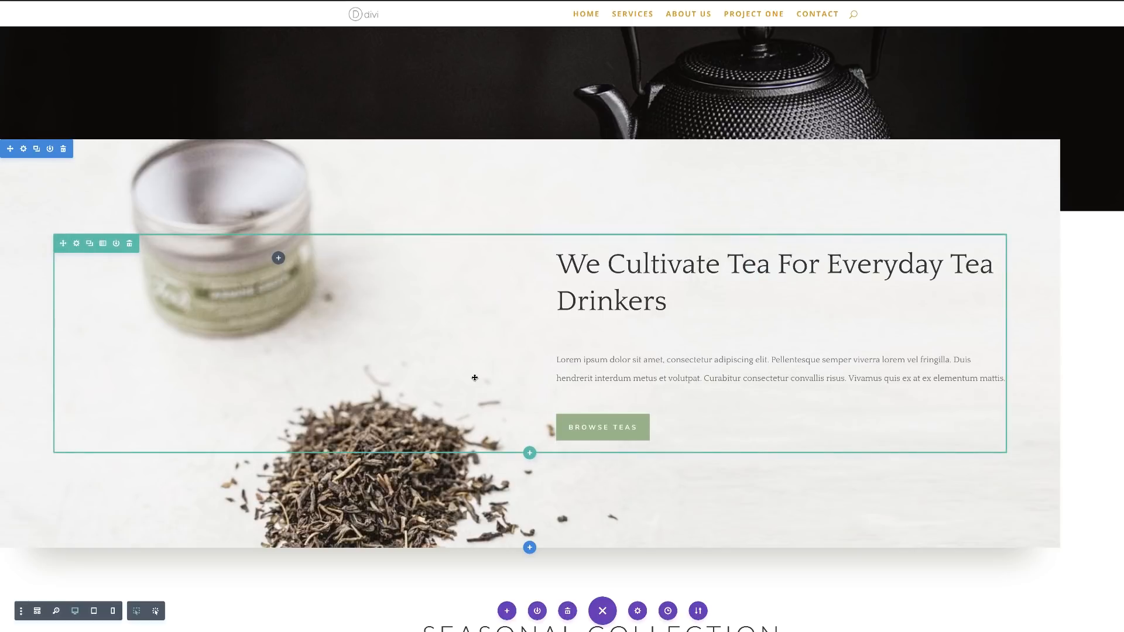
scroll(474, 377, "down", 1)
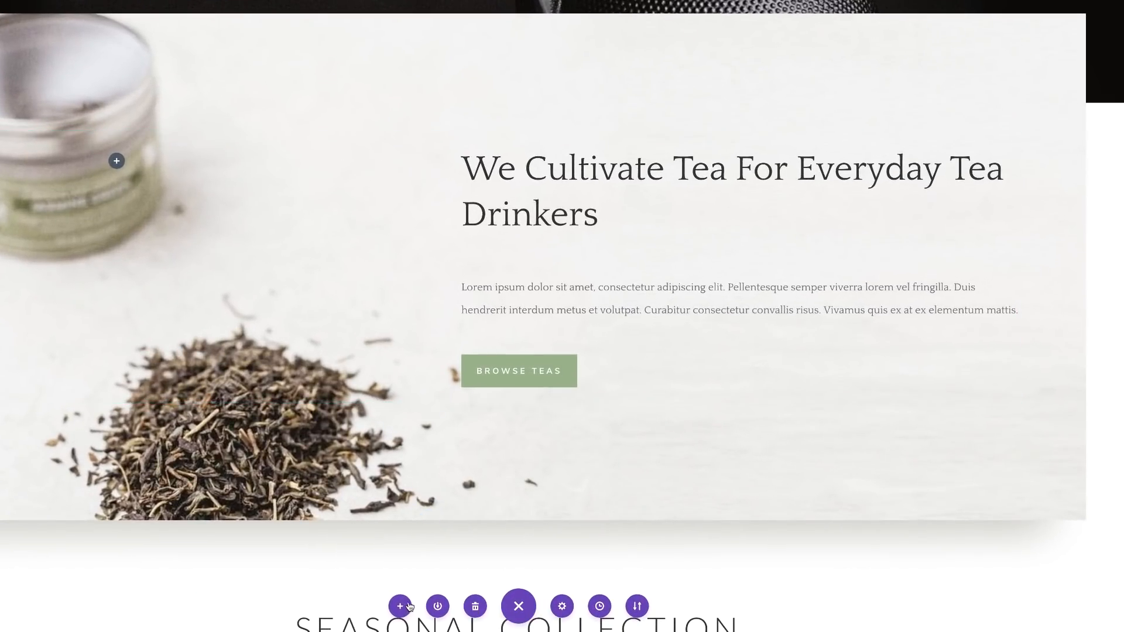
Step: Save the whole page to the Divi Library with the layout name 'layout 2'
left_click(437, 606)
type("layout 2")
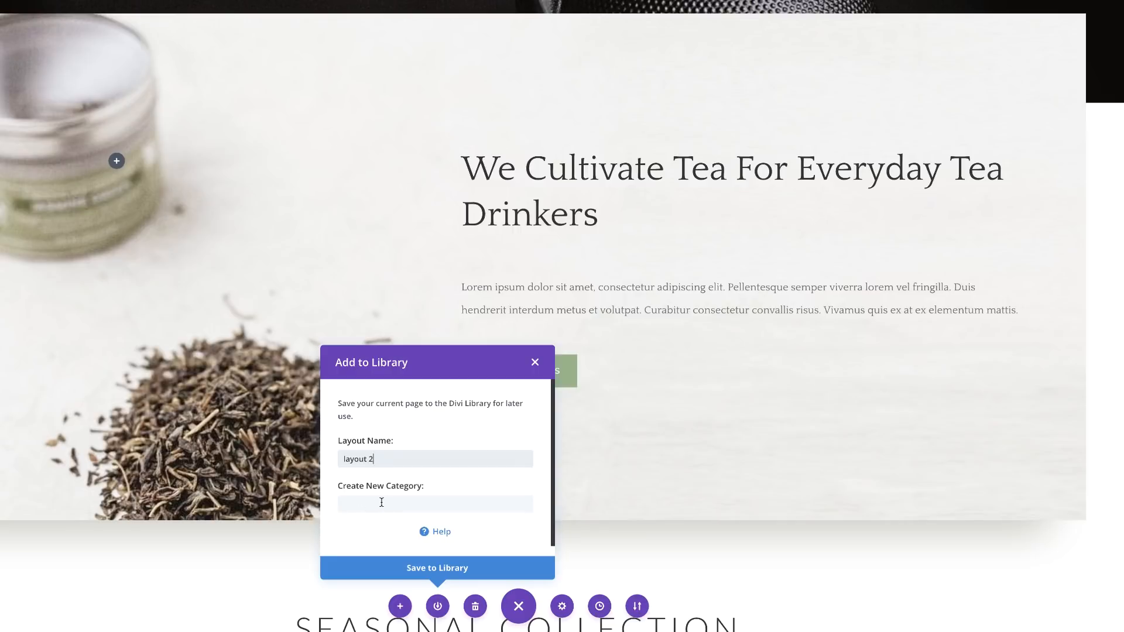
left_click(451, 568)
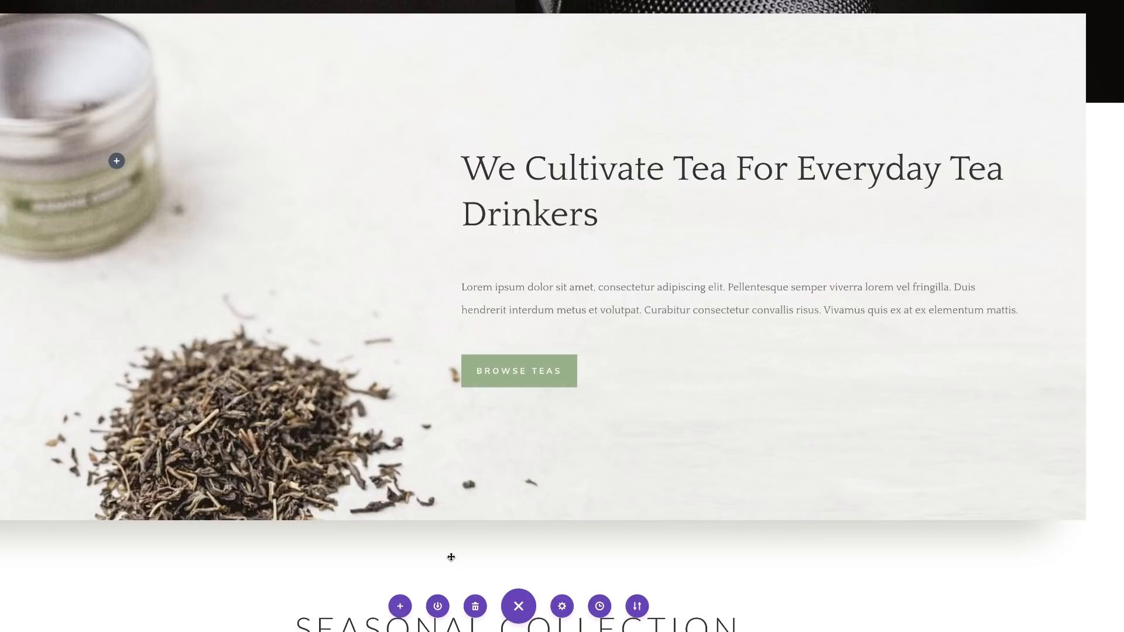
Step: Show Your Saved Layouts in Load From Library, listing 'layout 2' with two earlier layouts
left_click(401, 607)
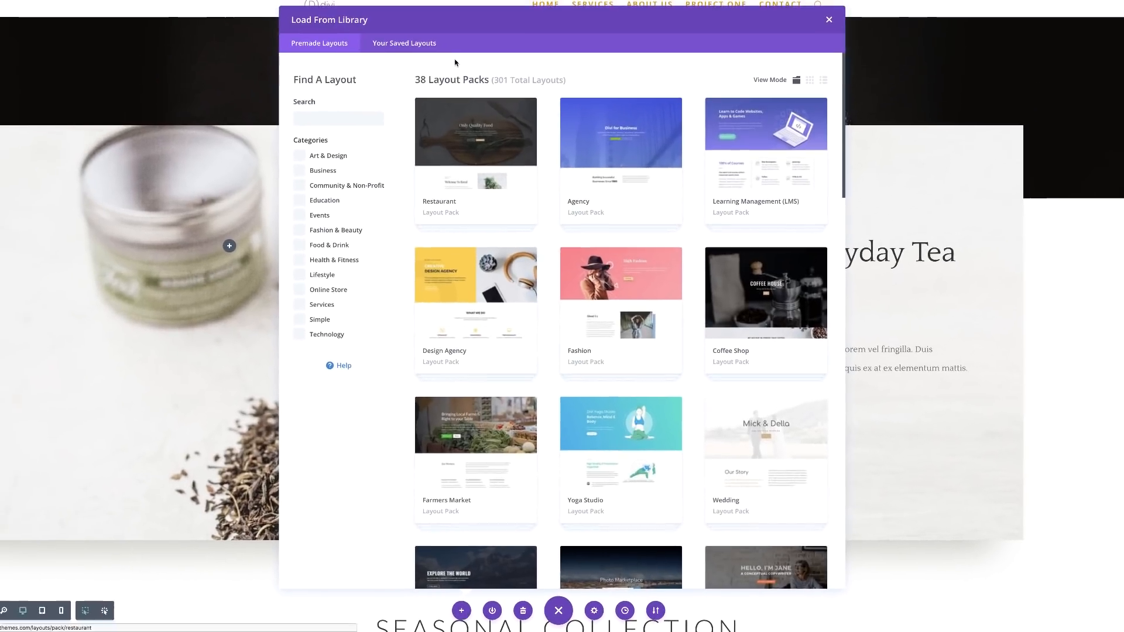
left_click(404, 46)
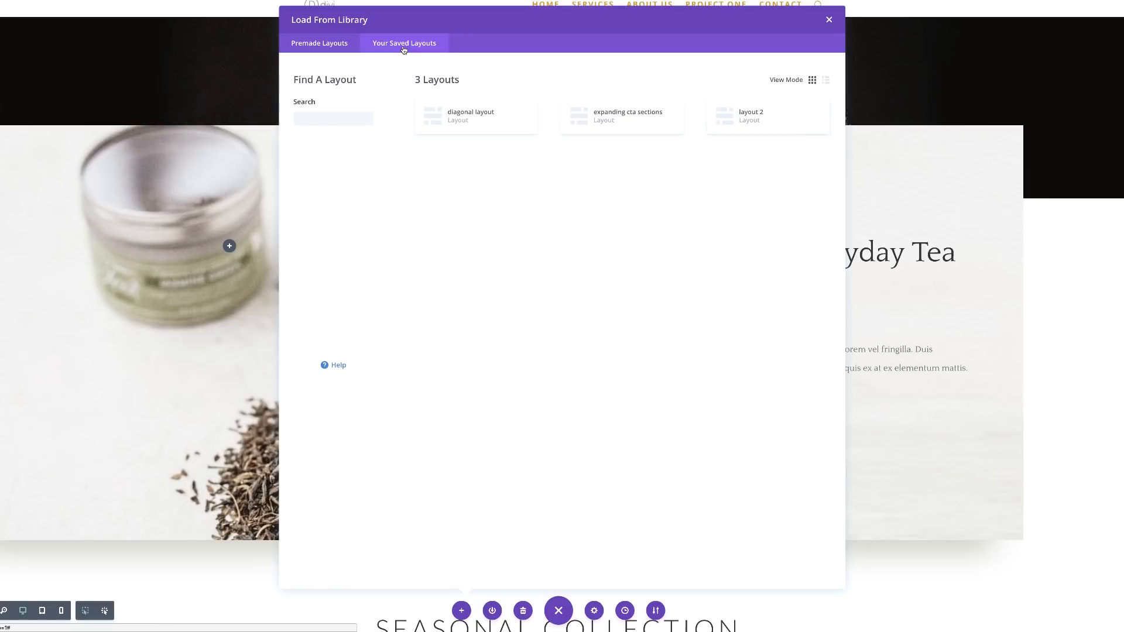